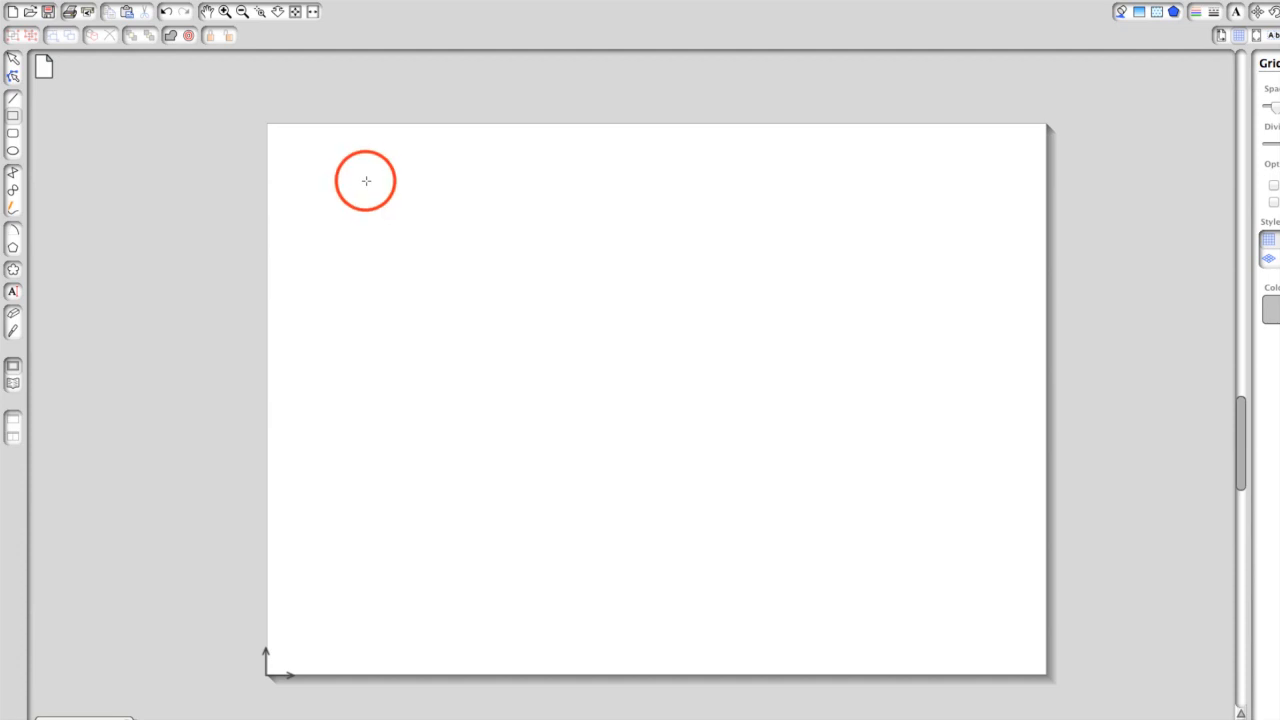
Draw a rectangle about 2.57 by 2.28 in near the page's upper-left corner and a diagonal line from its upper-left to lower-right corner.
{"action": "left_click_drag", "start_coordinate": [365, 180], "coordinate": [535, 333]}
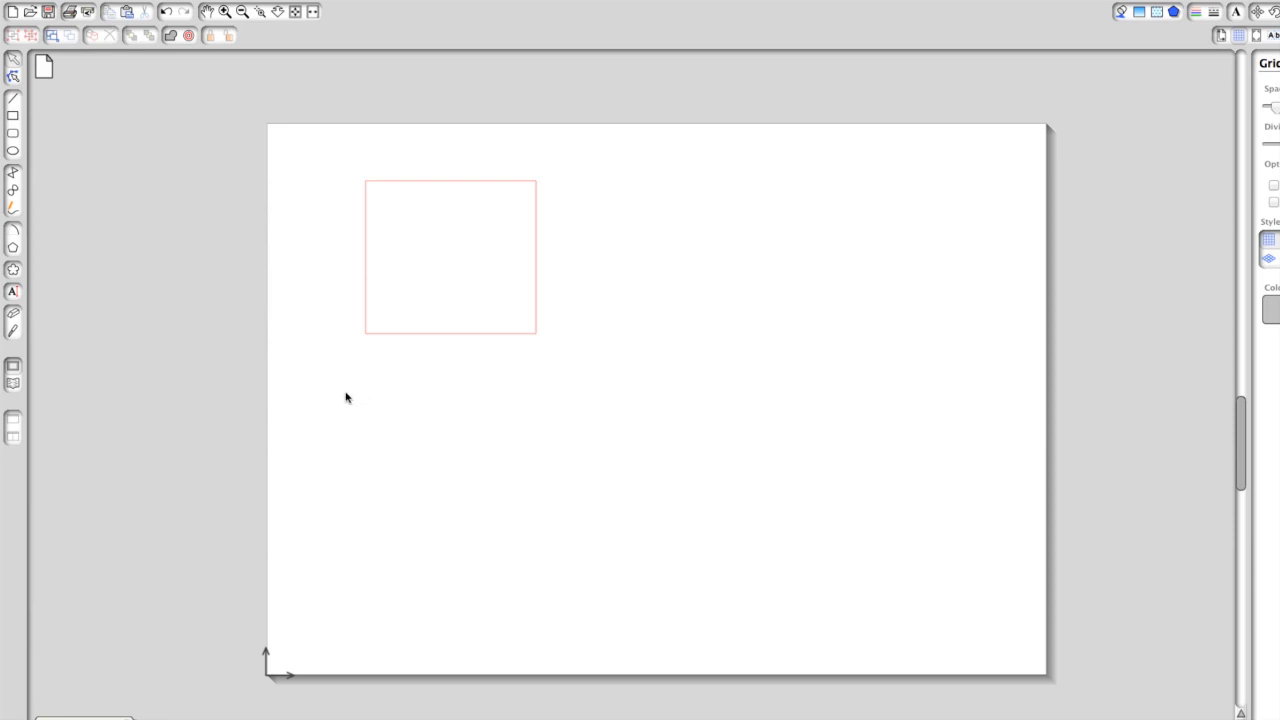
{"action": "left_click", "coordinate": [13, 97]}
{"action": "left_click", "coordinate": [366, 181]}
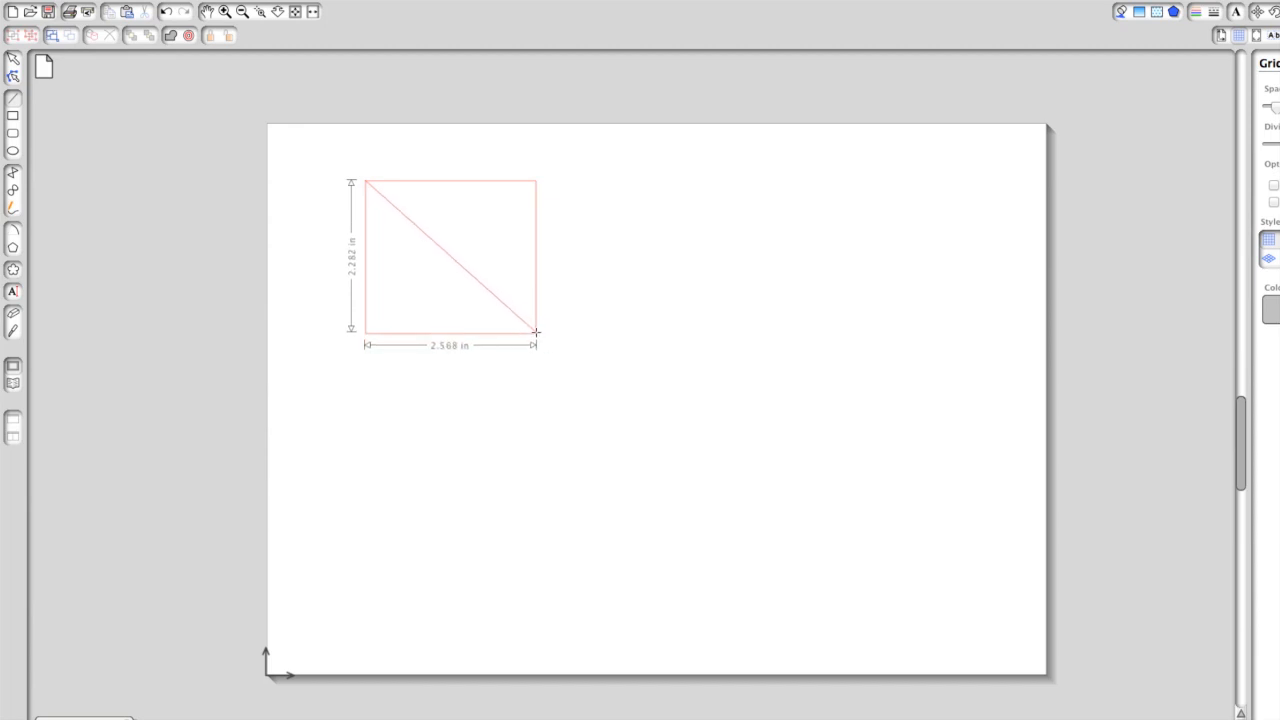
{"action": "left_click", "coordinate": [536, 332]}
{"action": "left_click", "coordinate": [536, 332]}
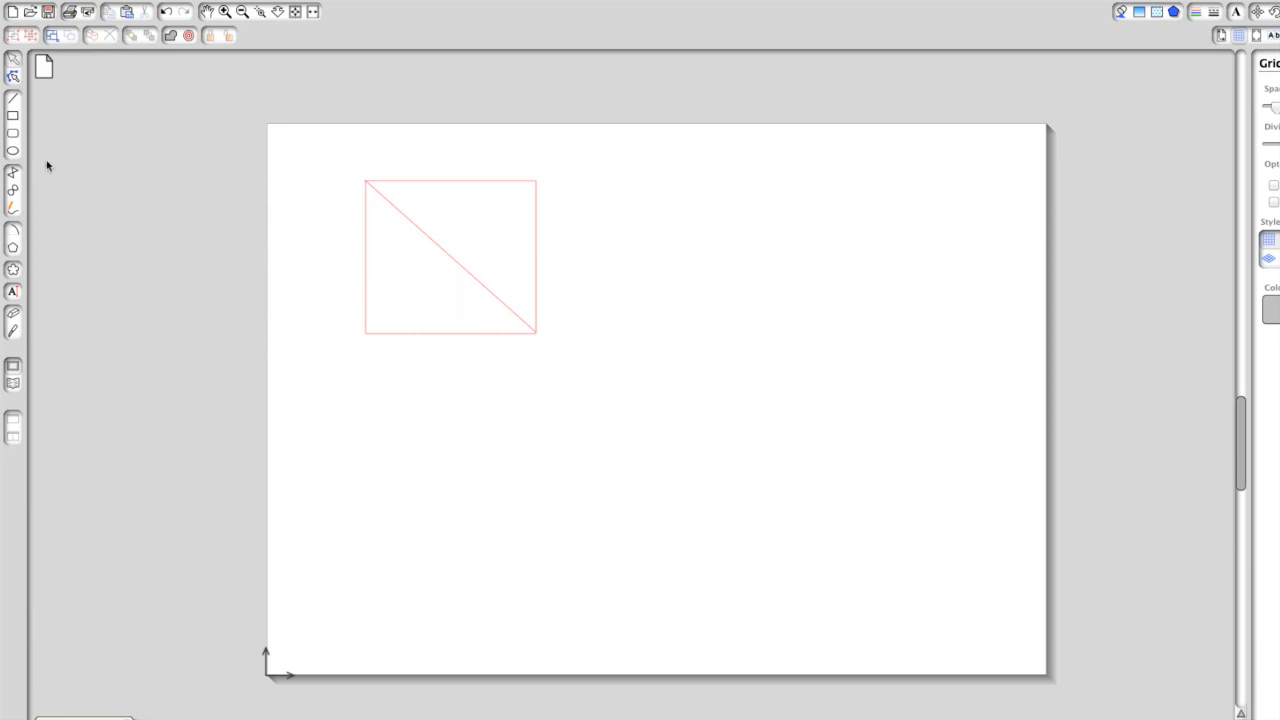
Draw a rounded rectangle beside the first rectangle and an ellipse below it, trying centred and proportional drawing.
{"action": "left_click", "coordinate": [13, 133]}
{"action": "left_click_drag", "start_coordinate": [580, 177], "coordinate": [847, 327]}
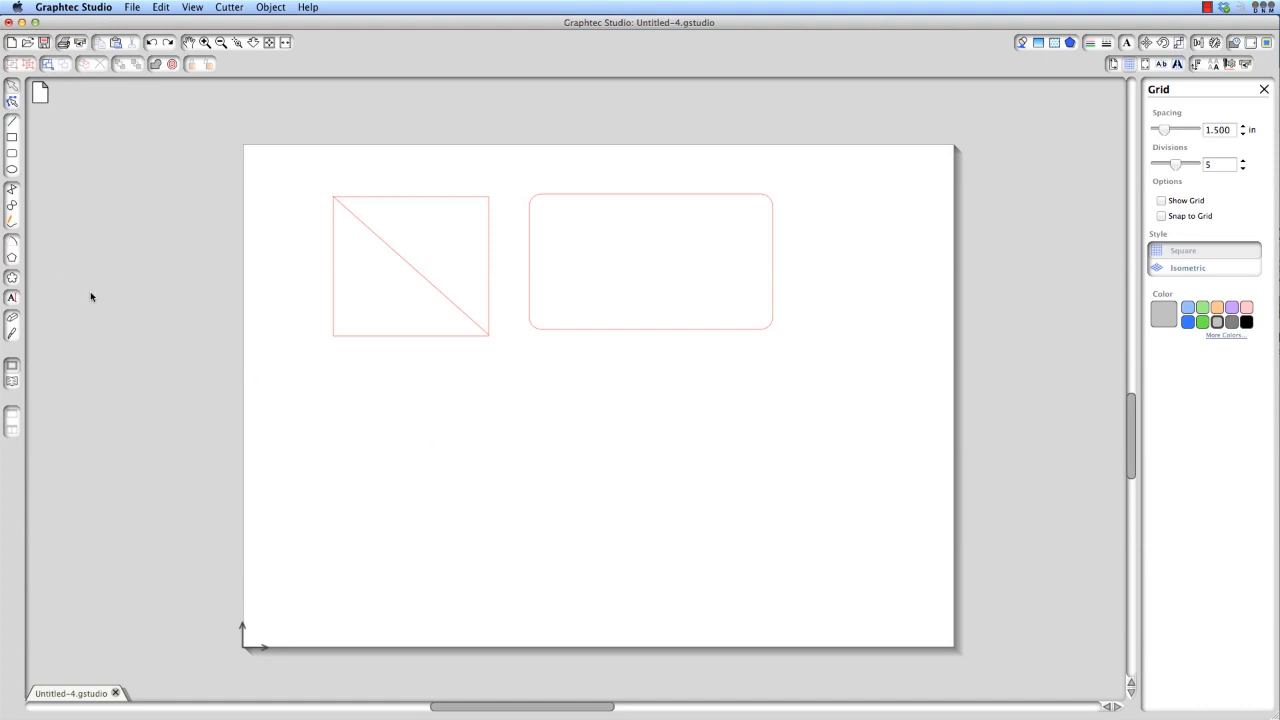
{"action": "left_click", "coordinate": [13, 170]}
{"action": "left_click_drag", "start_coordinate": [555, 439], "coordinate": [603, 496]}
{"action": "key", "text": "alt"}
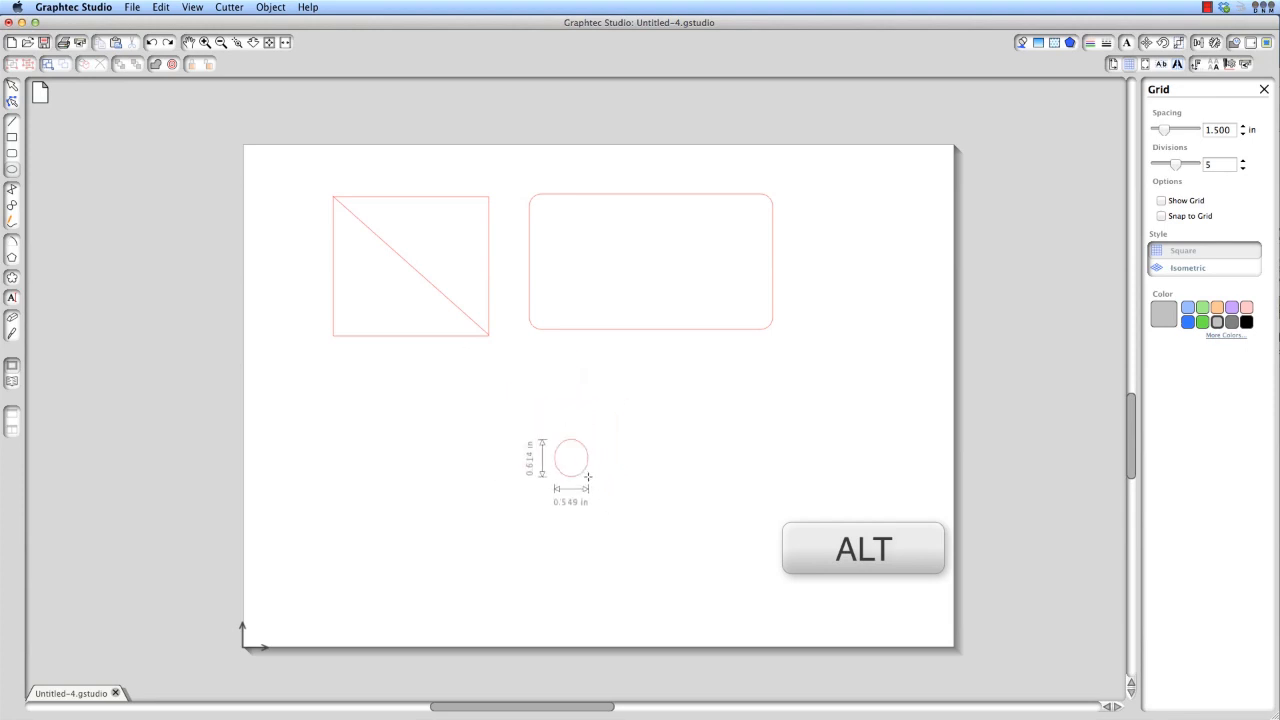
{"action": "key", "text": "shift"}
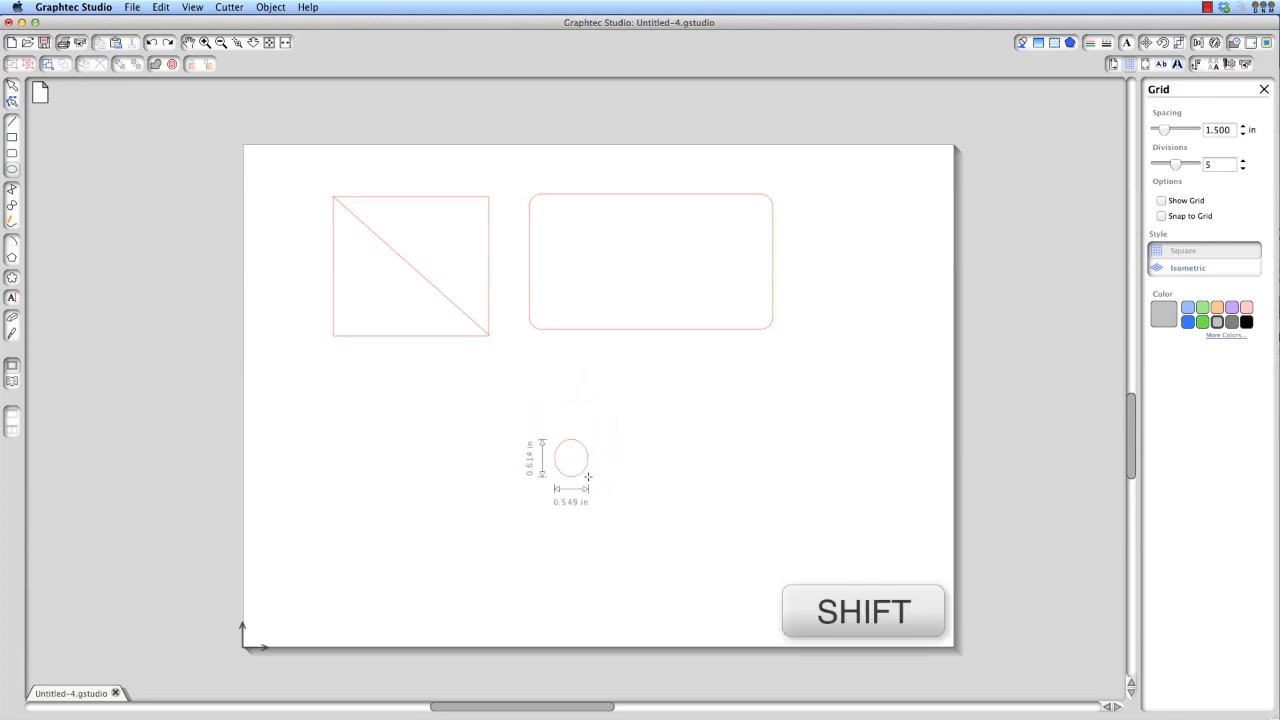
{"action": "mouse_move", "coordinate": [633, 522]}
{"action": "left_mouse_down"}
{"action": "mouse_move", "coordinate": [706, 608]}
{"action": "mouse_move", "coordinate": [520, 556]}
{"action": "mouse_move", "coordinate": [678, 565]}
{"action": "mouse_move", "coordinate": [743, 531]}
{"action": "mouse_move", "coordinate": [612, 516]}
{"action": "mouse_move", "coordinate": [640, 535]}
{"action": "mouse_move", "coordinate": [562, 458]}
{"action": "mouse_move", "coordinate": [640, 525]}
{"action": "mouse_move", "coordinate": [569, 465]}
{"action": "mouse_move", "coordinate": [633, 536]}
{"action": "left_mouse_up"}
{"action": "key", "text": "alt"}
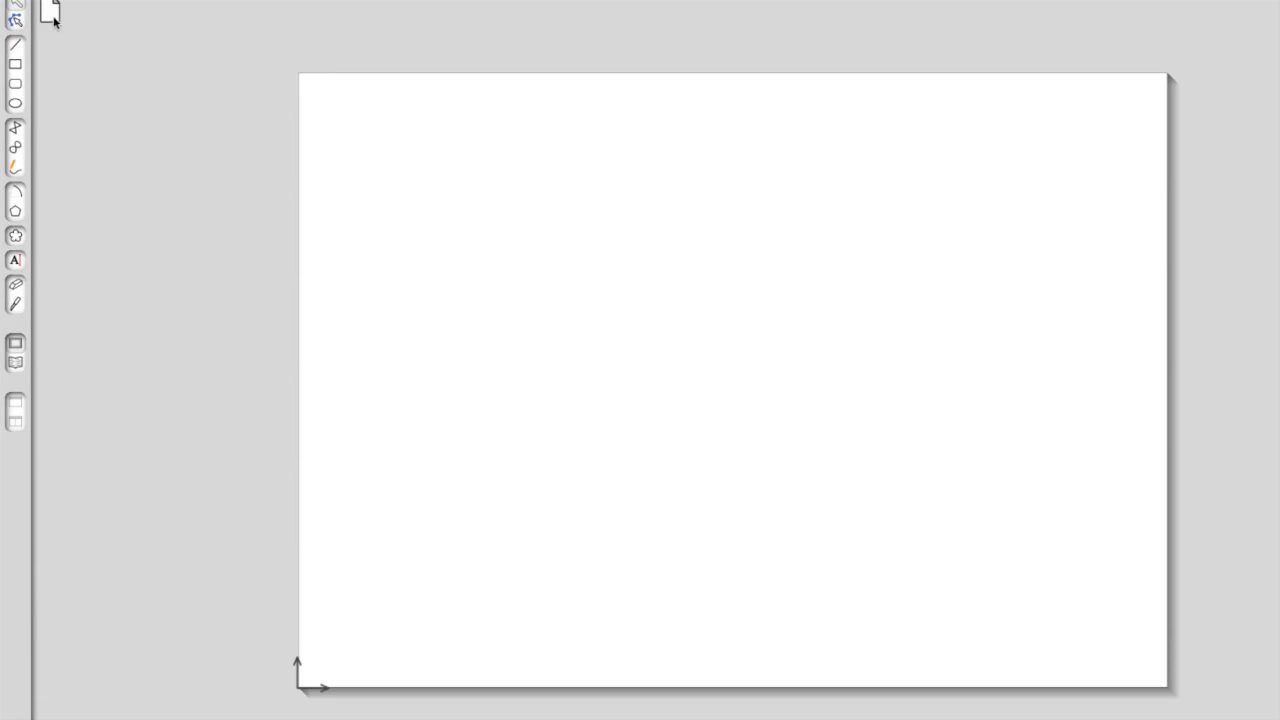
Draw a nearly horizontal line about 3.7 in long in the page's upper part, trying angle snapping, and delete it.
{"action": "left_click", "coordinate": [17, 45]}
{"action": "left_click", "coordinate": [486, 209]}
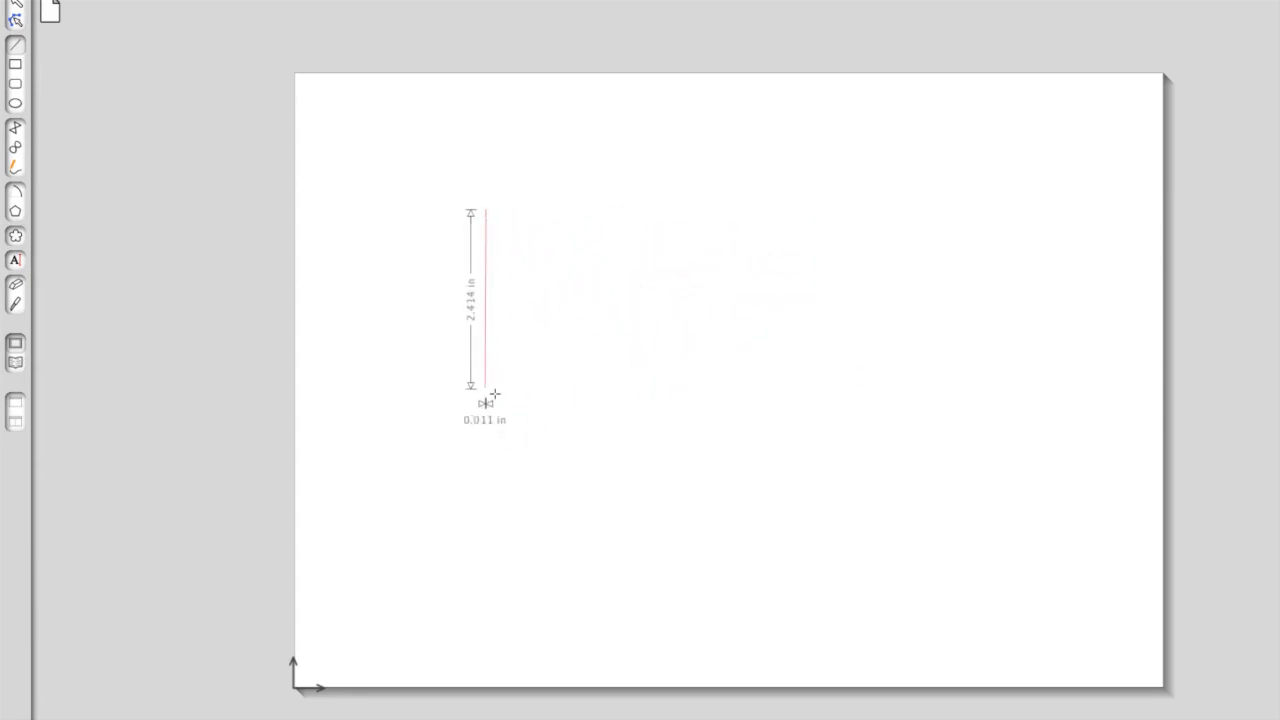
{"action": "key", "text": "shift"}
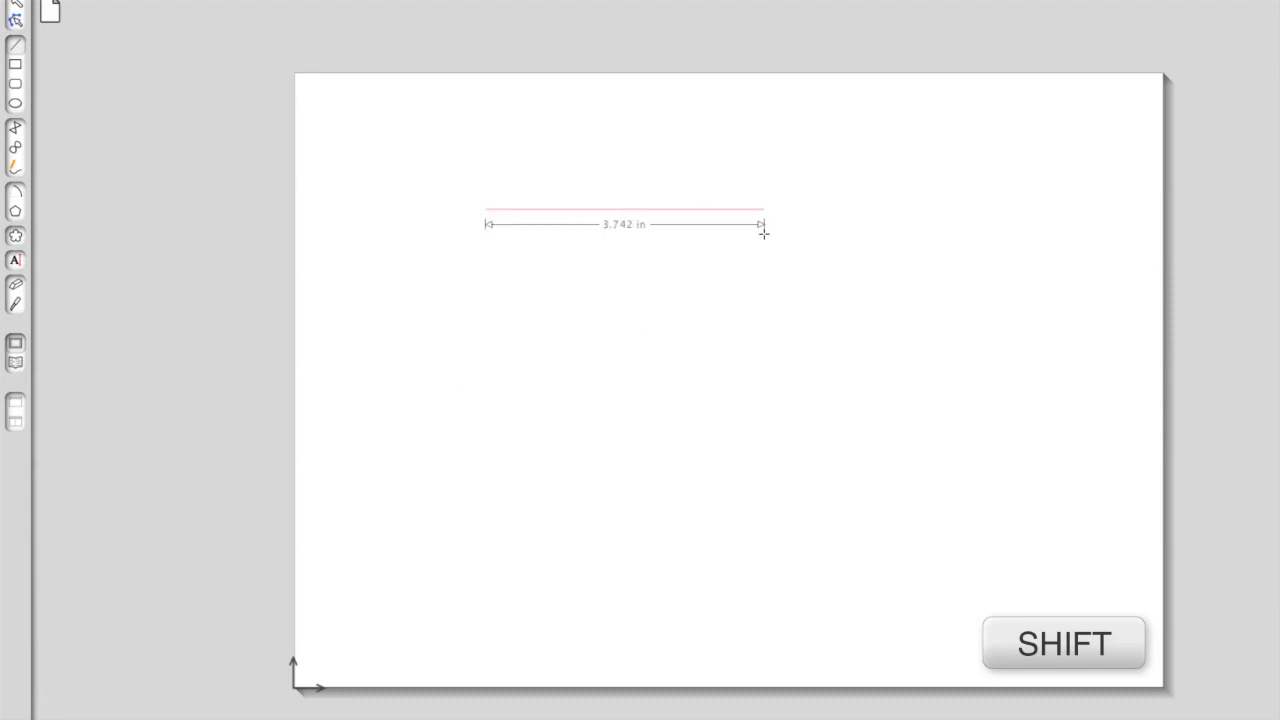
{"action": "left_click", "coordinate": [758, 225]}
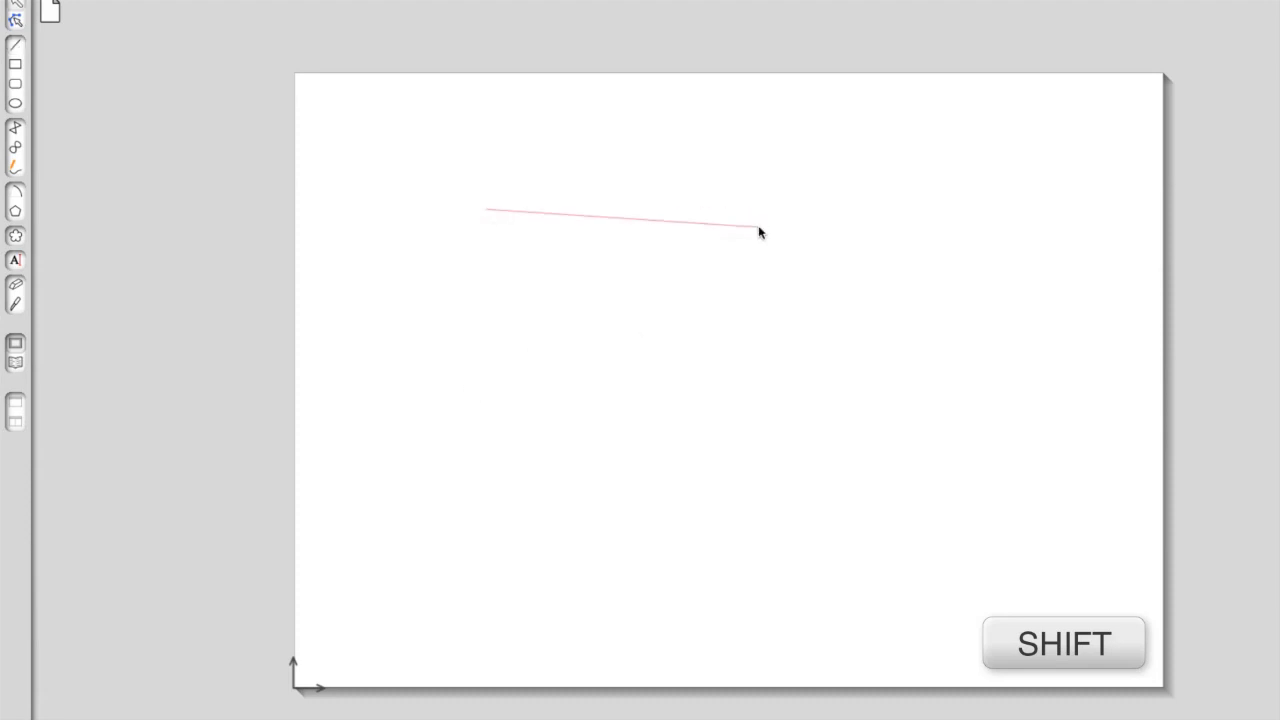
{"action": "left_click", "coordinate": [728, 232]}
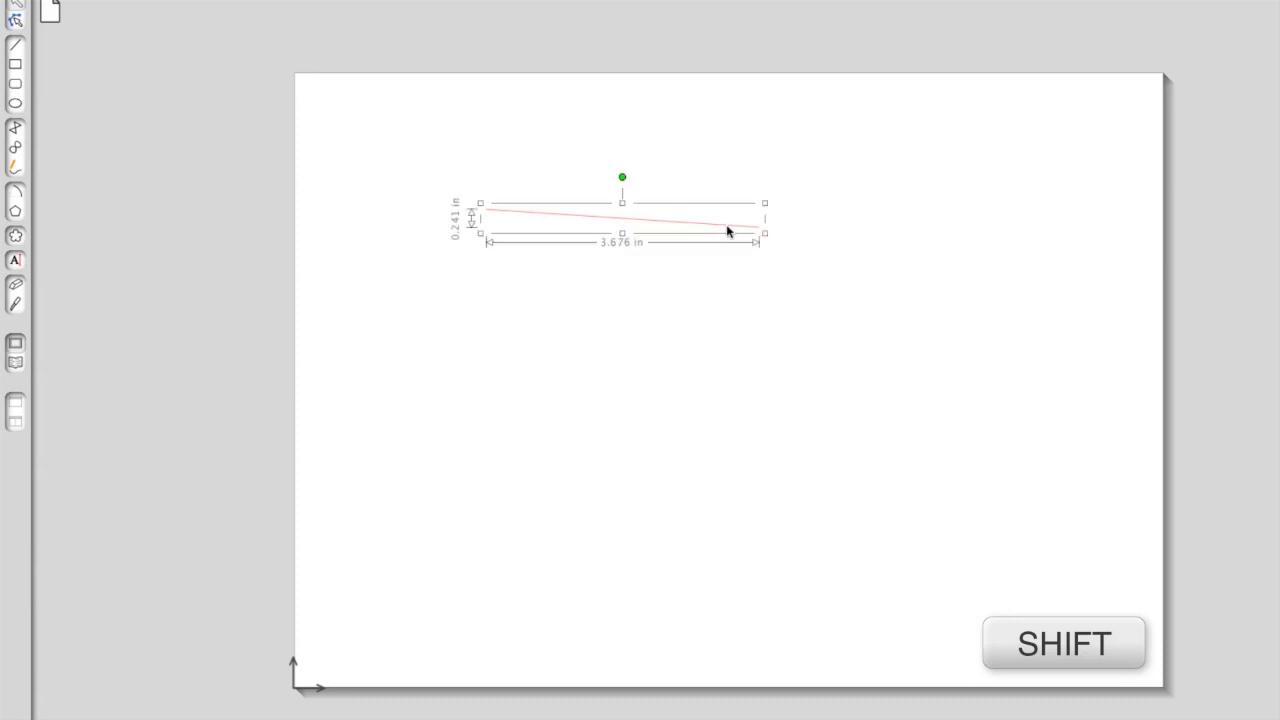
{"action": "key", "text": "Delete"}
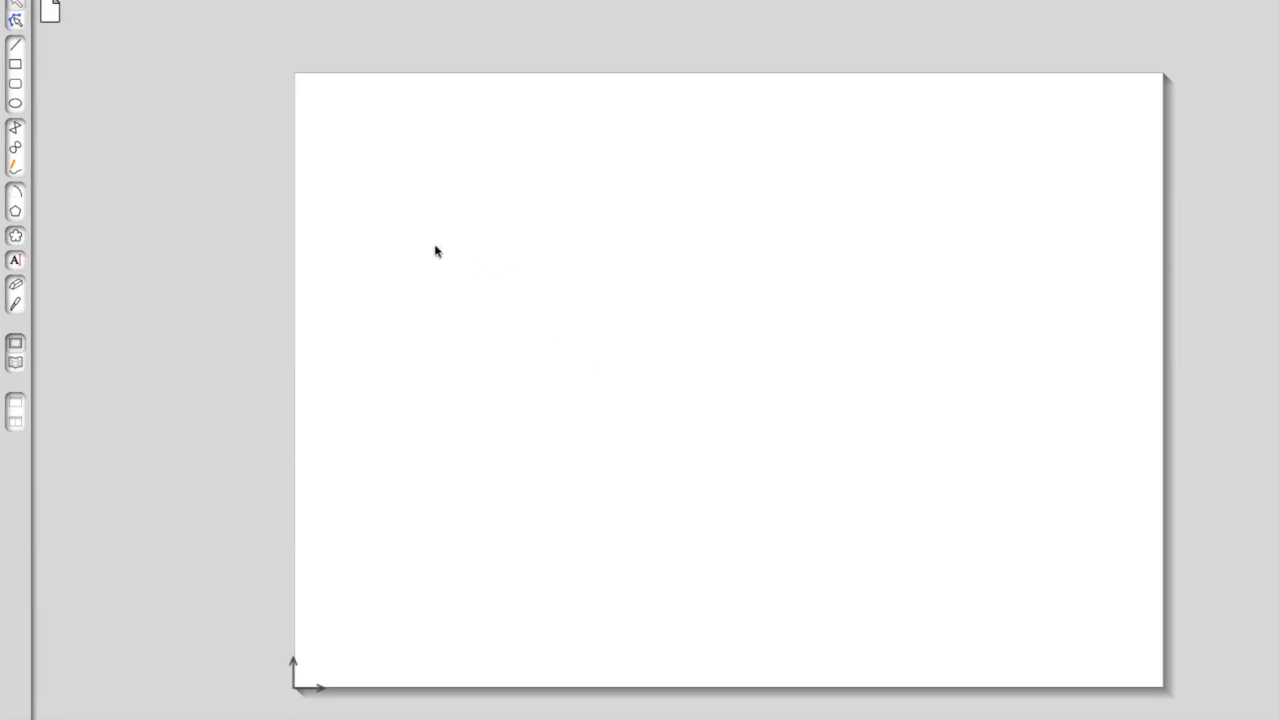
Draw a large rounded rectangle in the page's upper left and enlarge its corner radius with the control points.
{"action": "left_click", "coordinate": [16, 92]}
{"action": "left_click_drag", "start_coordinate": [411, 157], "coordinate": [763, 389]}
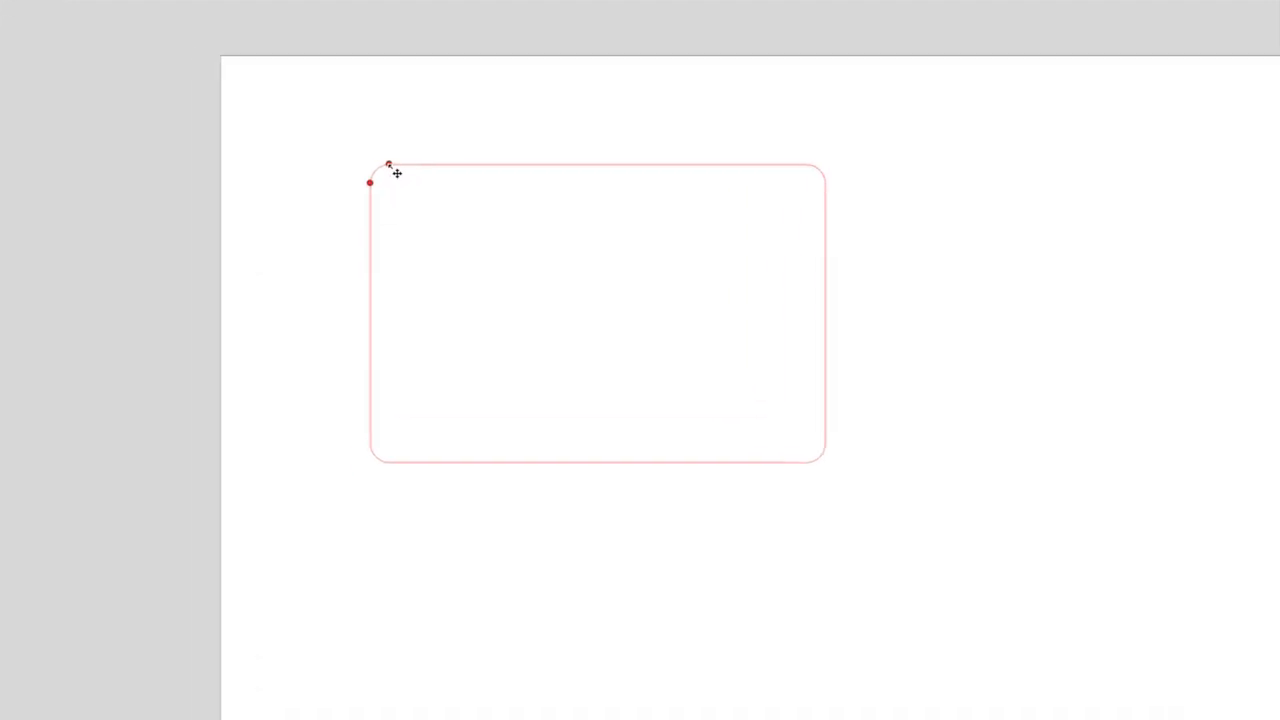
{"action": "left_click", "coordinate": [331, 179]}
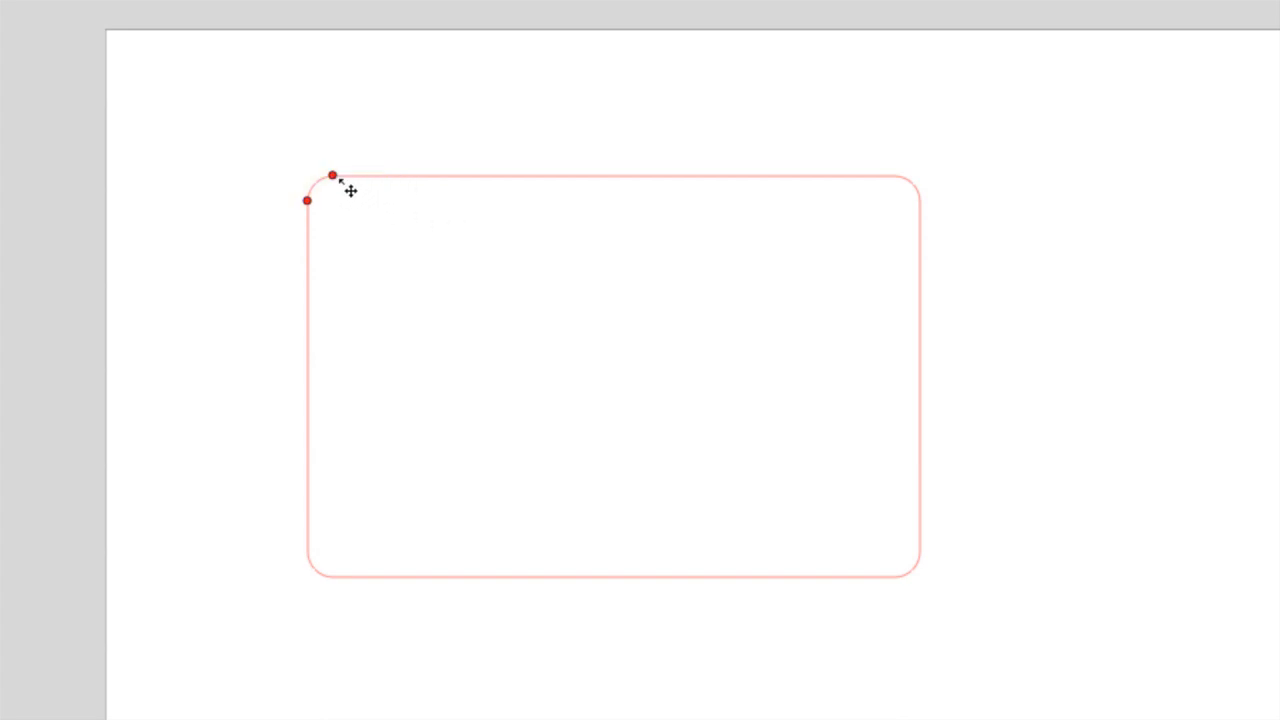
{"action": "left_click_drag", "start_coordinate": [333, 175], "coordinate": [432, 206]}
{"action": "key", "text": "shift"}
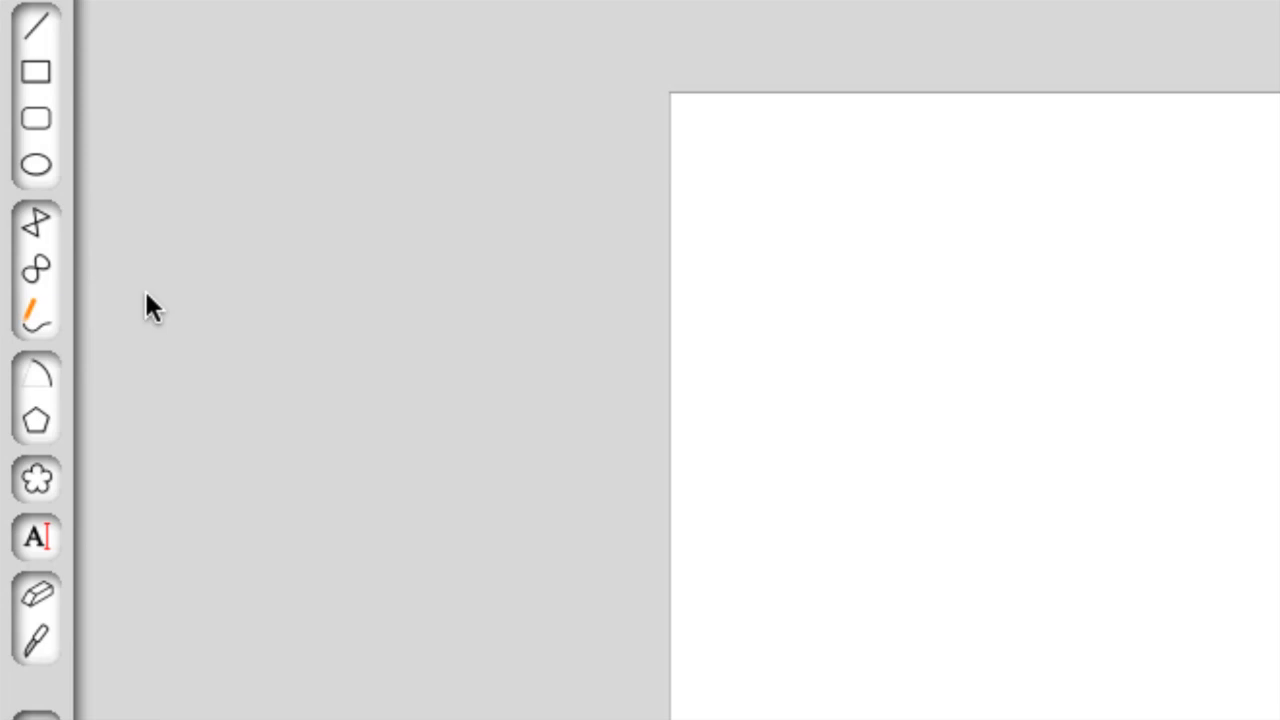
Draw a closed seven-point crown-shaped polygon about 6.7 by 4 in on the page and select it.
{"action": "left_click", "coordinate": [36, 225]}
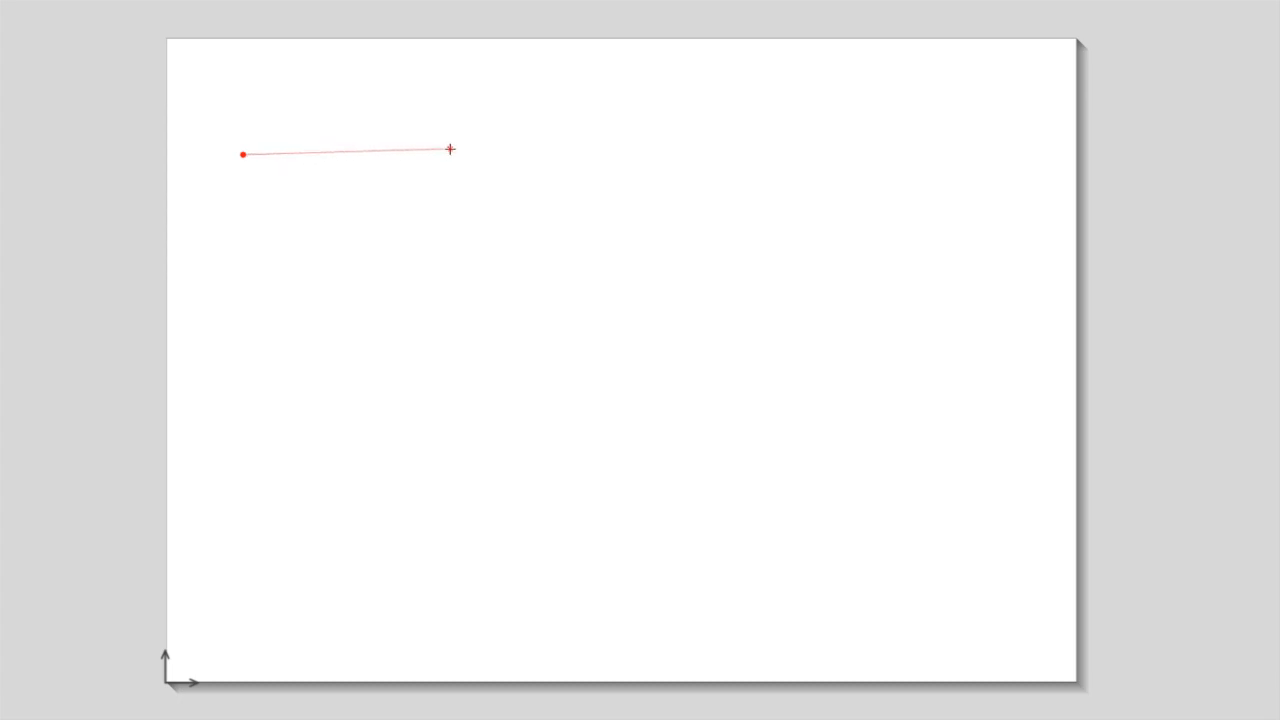
{"action": "left_click", "coordinate": [383, 223]}
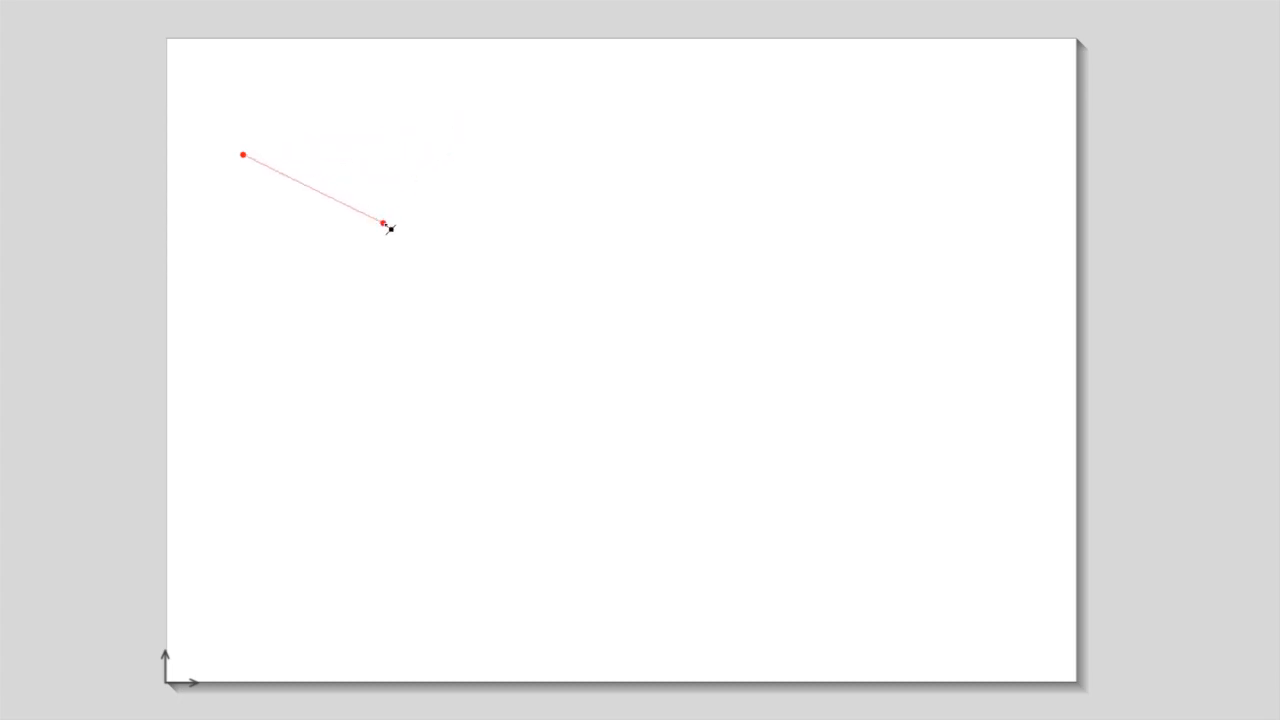
{"action": "left_click", "coordinate": [527, 147]}
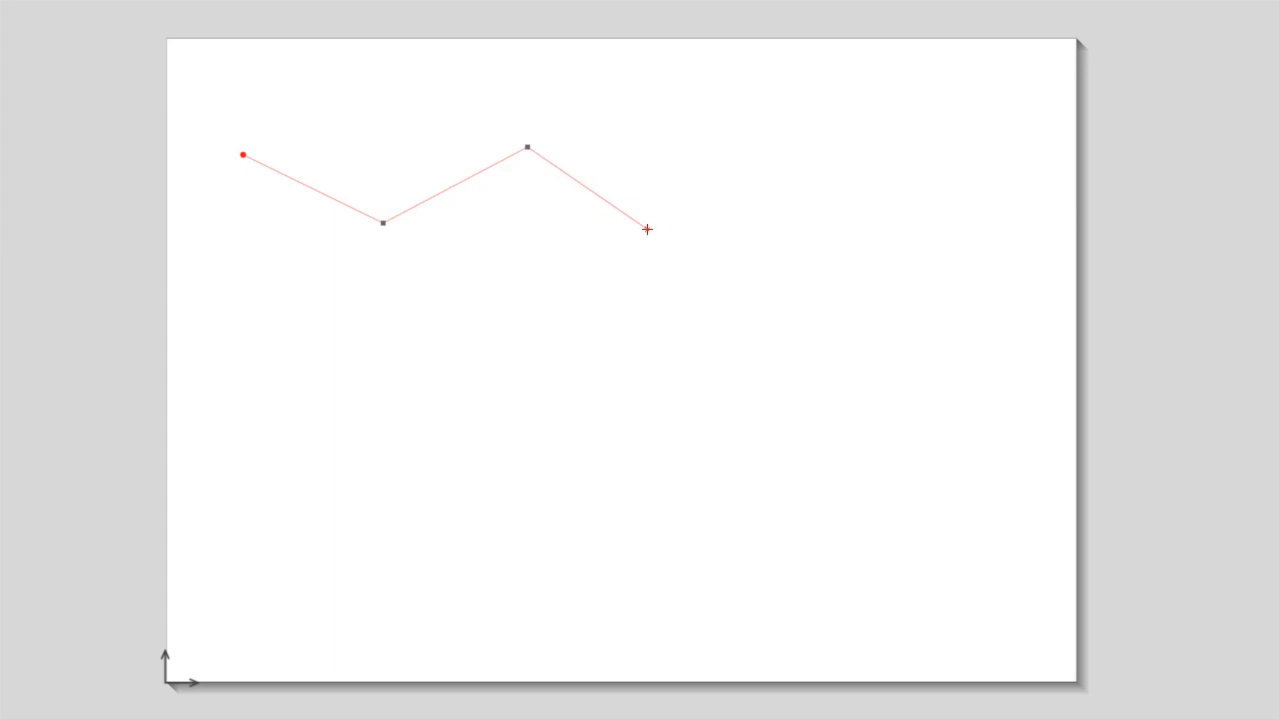
{"action": "left_click", "coordinate": [765, 154]}
{"action": "left_click", "coordinate": [667, 456]}
{"action": "left_click", "coordinate": [262, 360]}
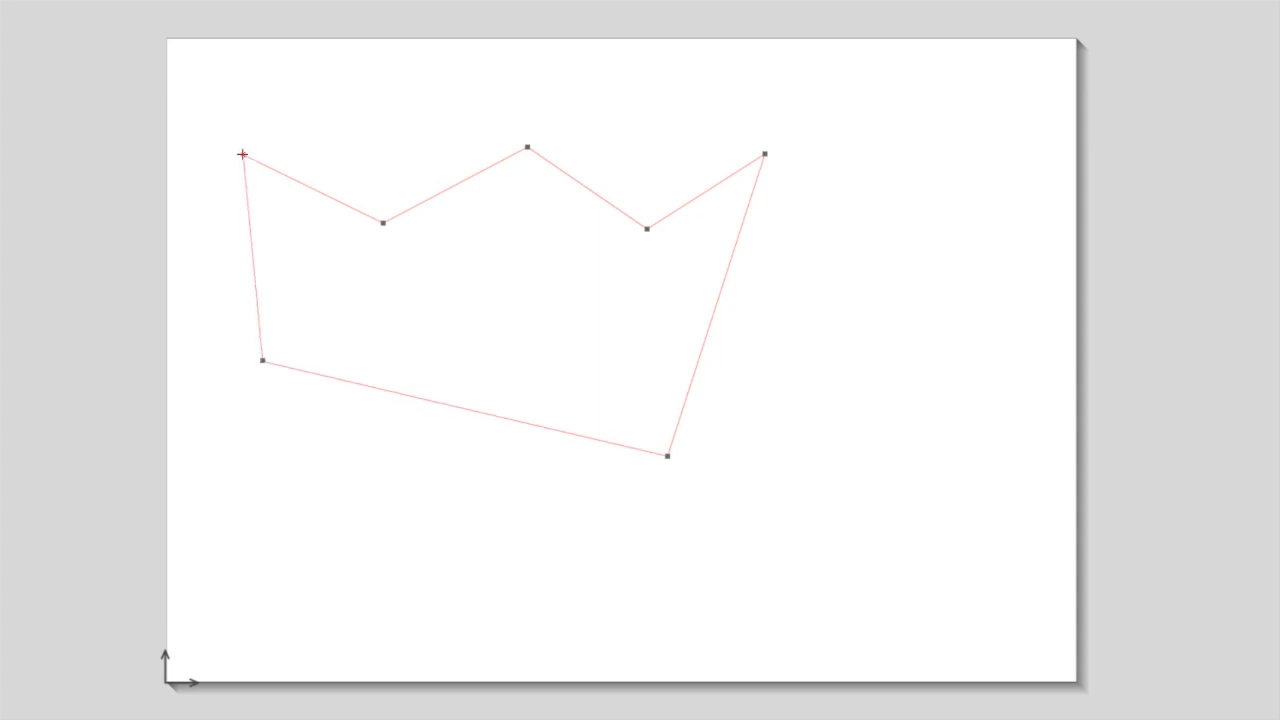
{"action": "left_click", "coordinate": [443, 198]}
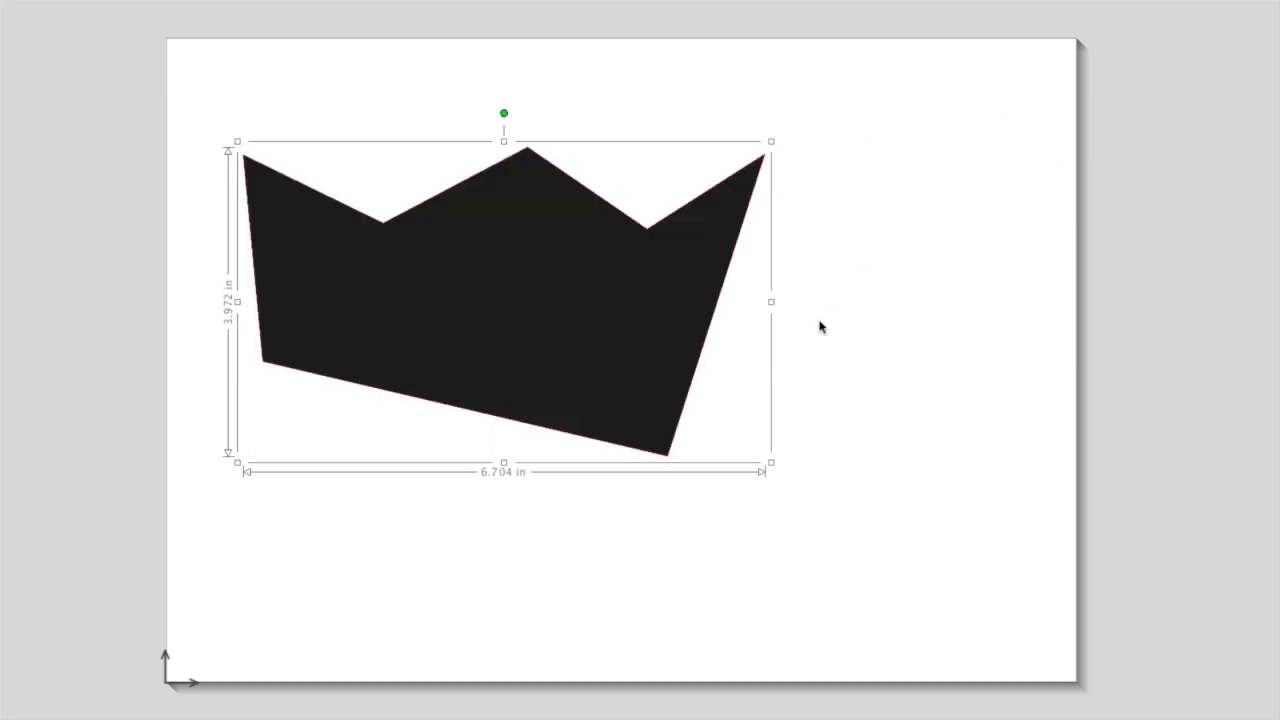
Undo the closing of the crown-shaped polygon and draw angle-snapped straight segments below it.
{"action": "key", "text": "super+z"}
{"action": "key", "text": "super+z"}
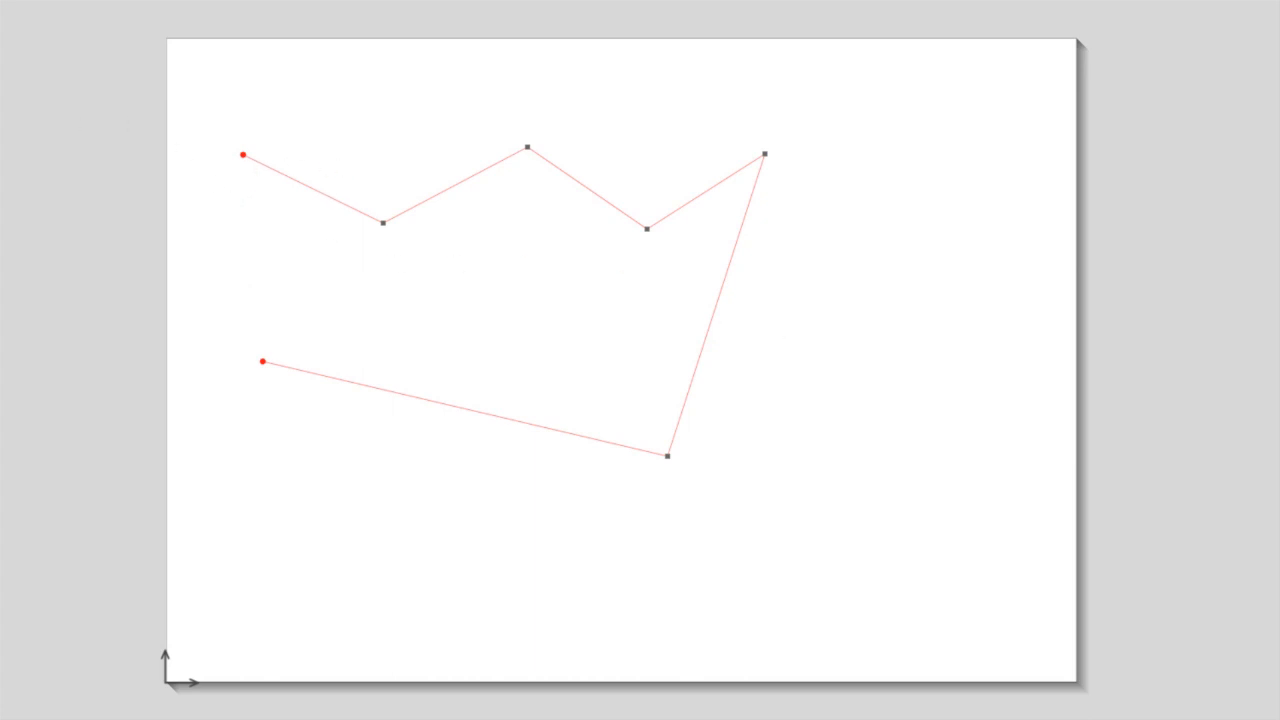
{"action": "key", "text": "shift"}
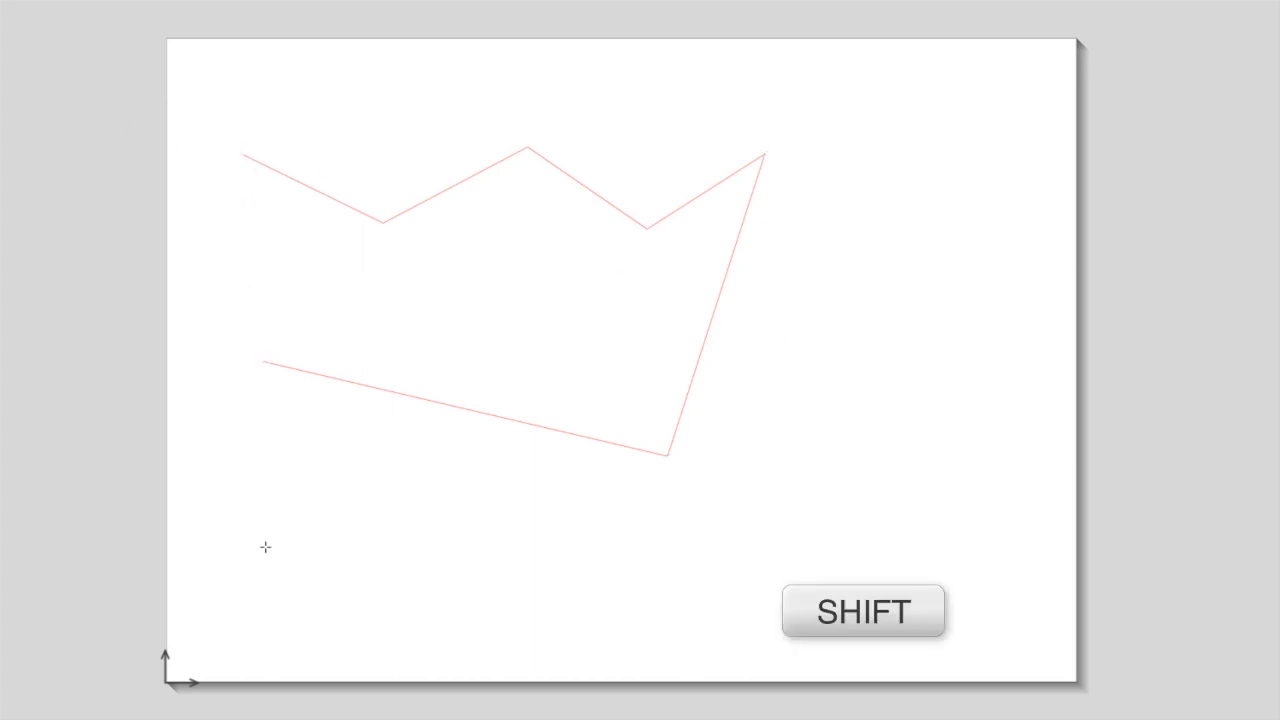
{"action": "mouse_move", "coordinate": [265, 546]}
{"action": "left_mouse_down"}
{"action": "mouse_move", "coordinate": [472, 545]}
{"action": "mouse_move", "coordinate": [636, 385]}
{"action": "mouse_move", "coordinate": [848, 397]}
{"action": "mouse_move", "coordinate": [1001, 562]}
{"action": "mouse_move", "coordinate": [812, 558]}
{"action": "mouse_move", "coordinate": [804, 632]}
{"action": "left_mouse_up"}
{"action": "mouse_move", "coordinate": [802, 572]}
{"action": "left_mouse_down"}
{"action": "mouse_move", "coordinate": [720, 534]}
{"action": "mouse_move", "coordinate": [645, 535]}
{"action": "mouse_move", "coordinate": [561, 617]}
{"action": "mouse_move", "coordinate": [359, 620]}
{"action": "left_mouse_up"}
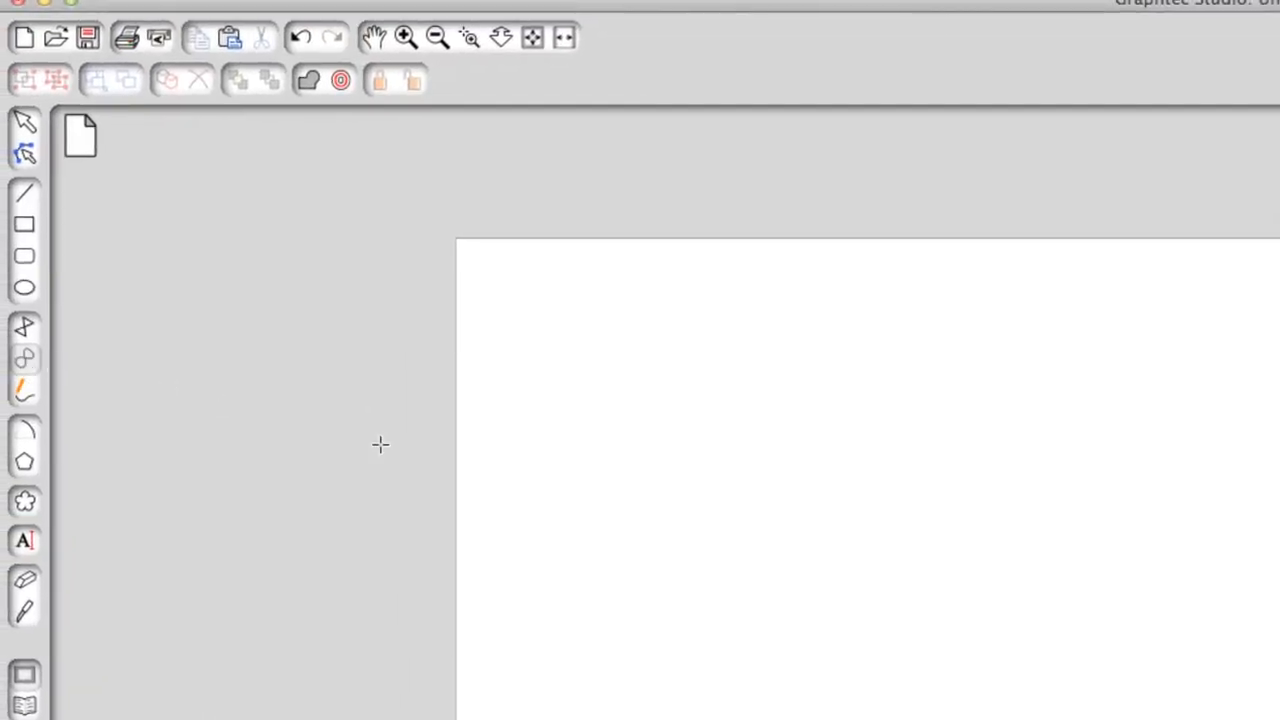
Draw a winding open curve through several points across the page with the Curve tool, and delete it.
{"action": "left_click_drag", "start_coordinate": [563, 566], "coordinate": [806, 566]}
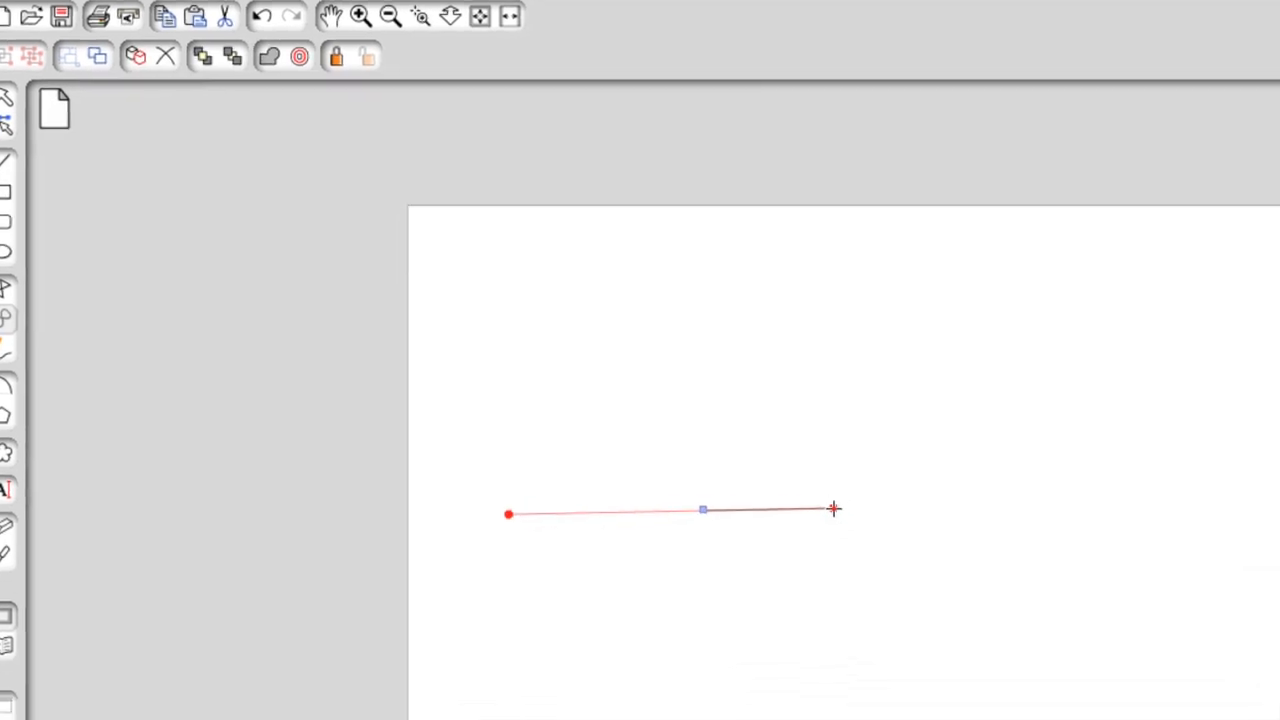
{"action": "left_click_drag", "start_coordinate": [603, 352], "coordinate": [631, 375]}
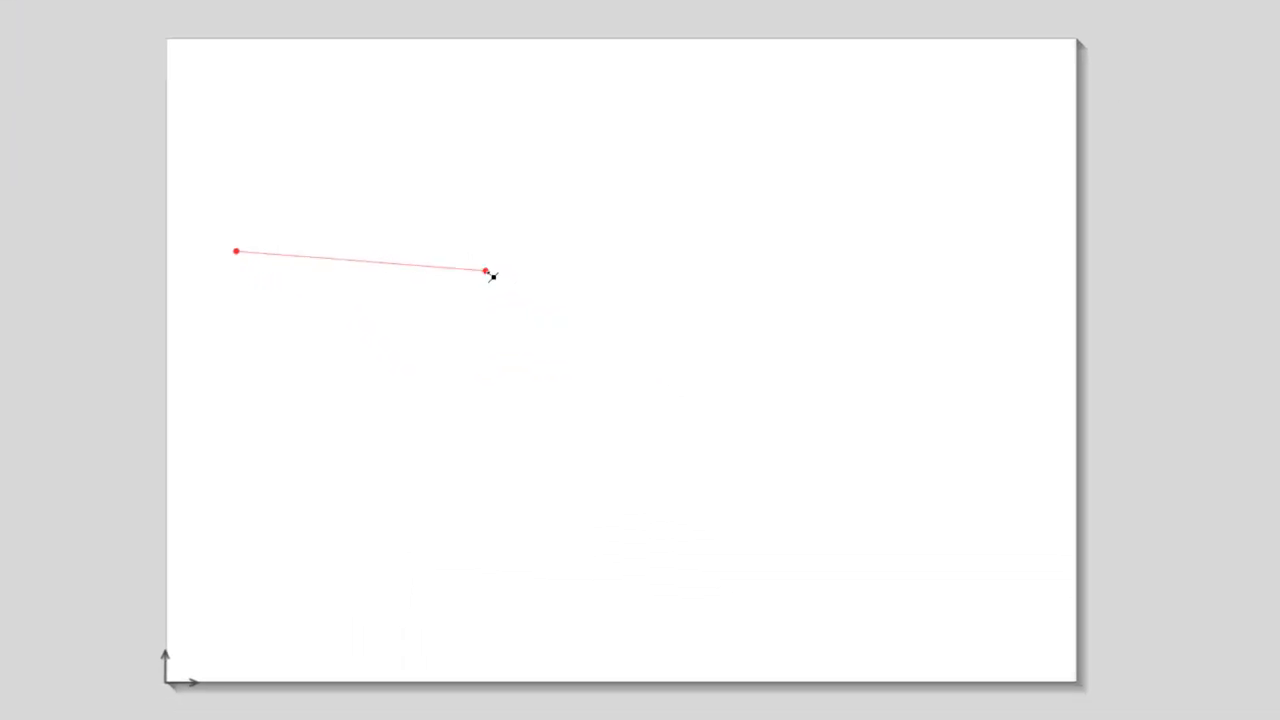
{"action": "left_click", "coordinate": [486, 271]}
{"action": "left_click", "coordinate": [419, 411]}
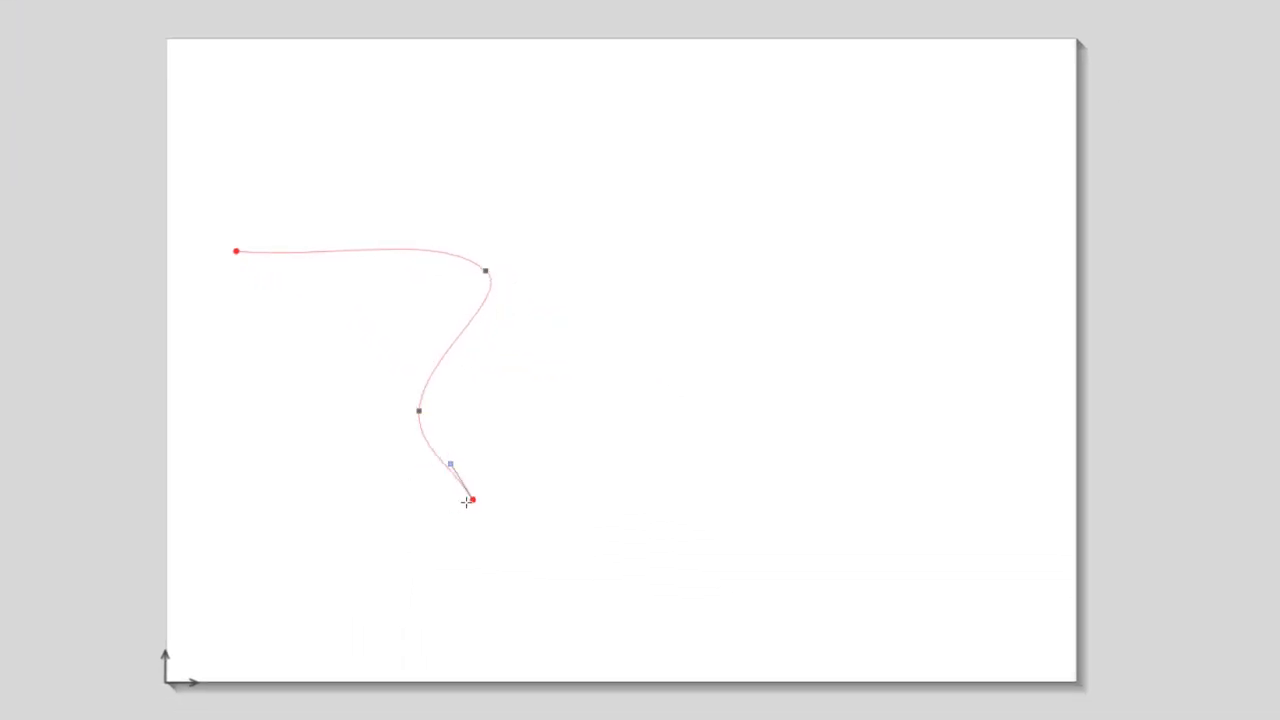
{"action": "left_click", "coordinate": [597, 435]}
{"action": "left_click", "coordinate": [742, 229]}
{"action": "left_click", "coordinate": [836, 348]}
{"action": "left_click", "coordinate": [791, 460]}
{"action": "double_click", "coordinate": [700, 487]}
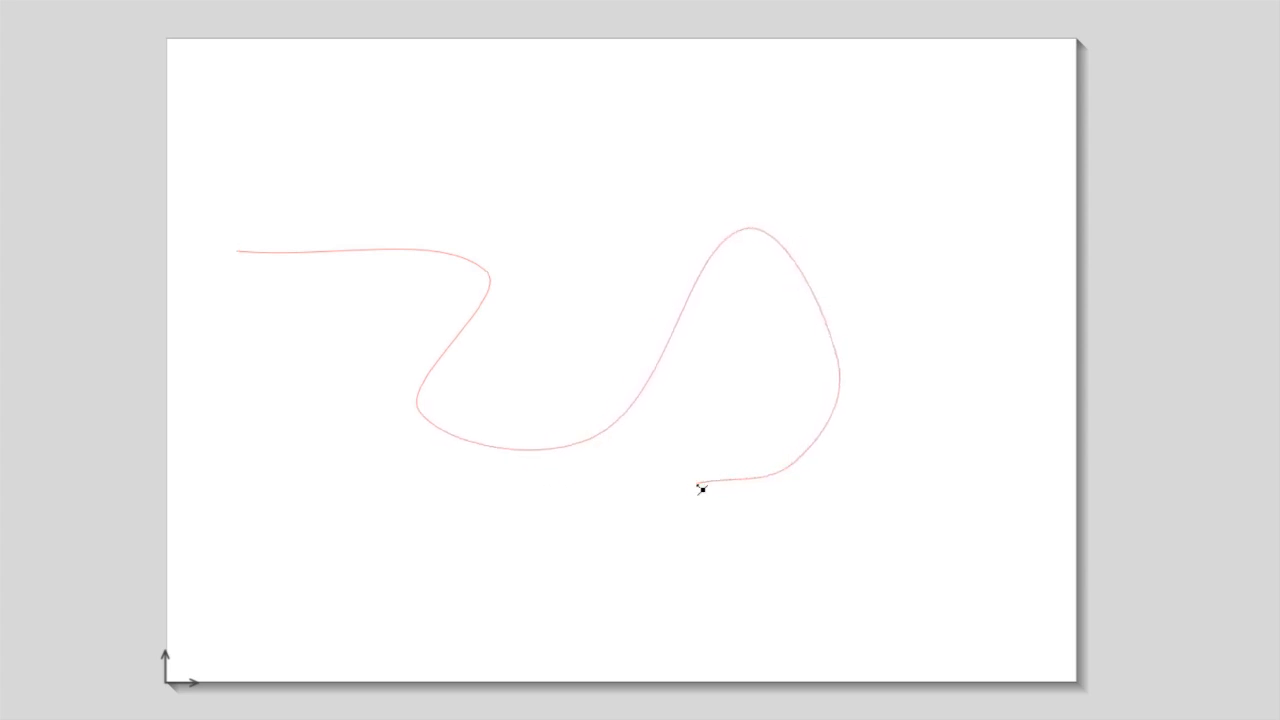
{"action": "left_click_drag", "start_coordinate": [210, 168], "coordinate": [880, 490]}
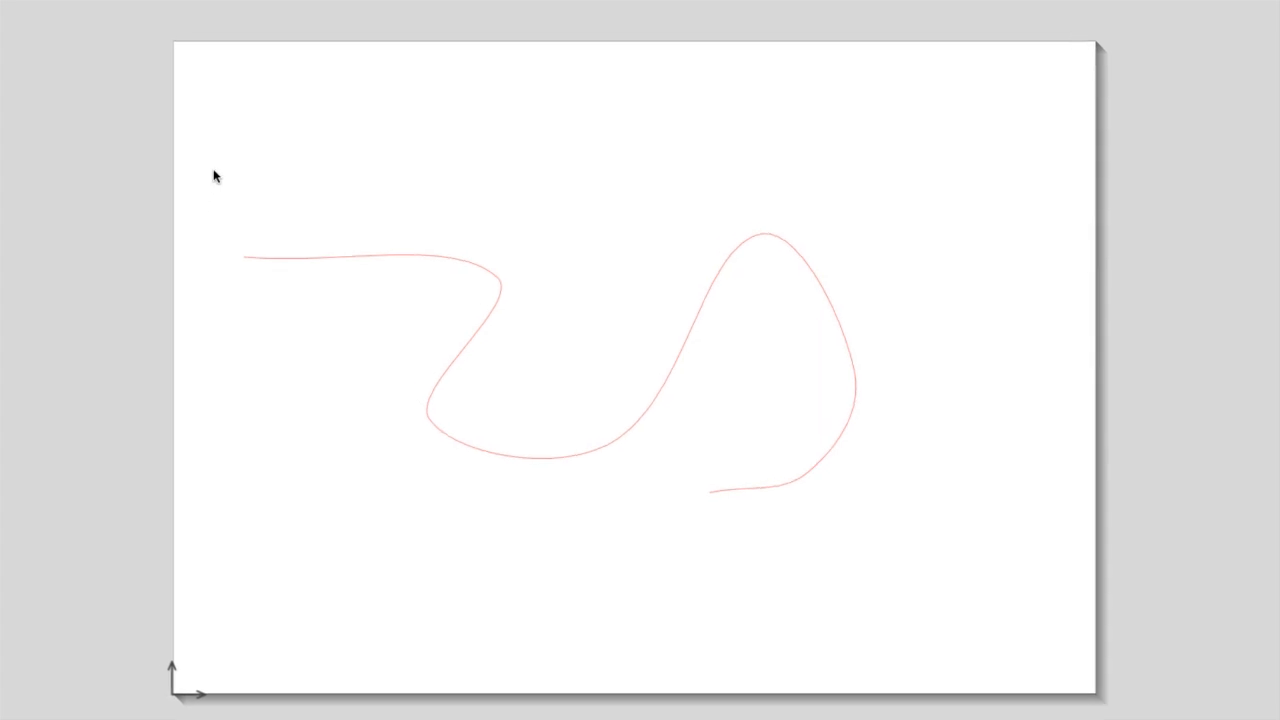
{"action": "key", "text": "Delete"}
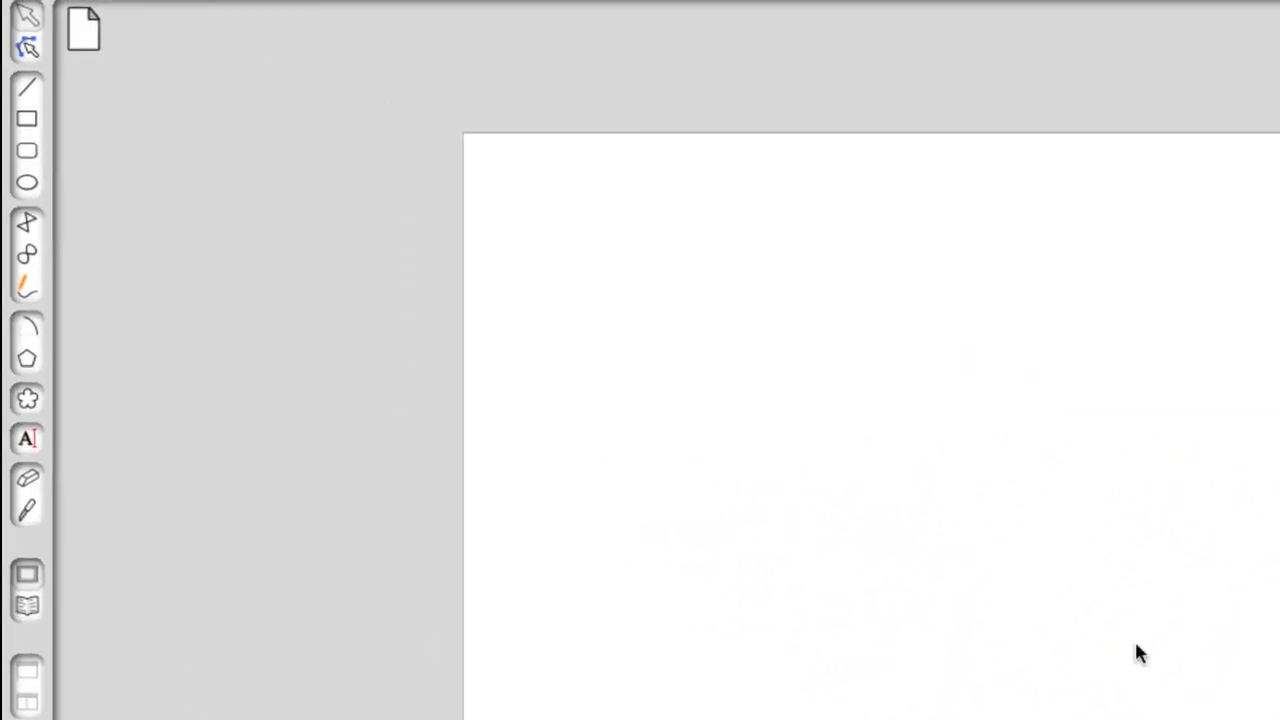
Draw a long wavy freehand line across the page's upper part and a small closed freehand loop below its left end.
{"action": "left_click", "coordinate": [26, 288]}
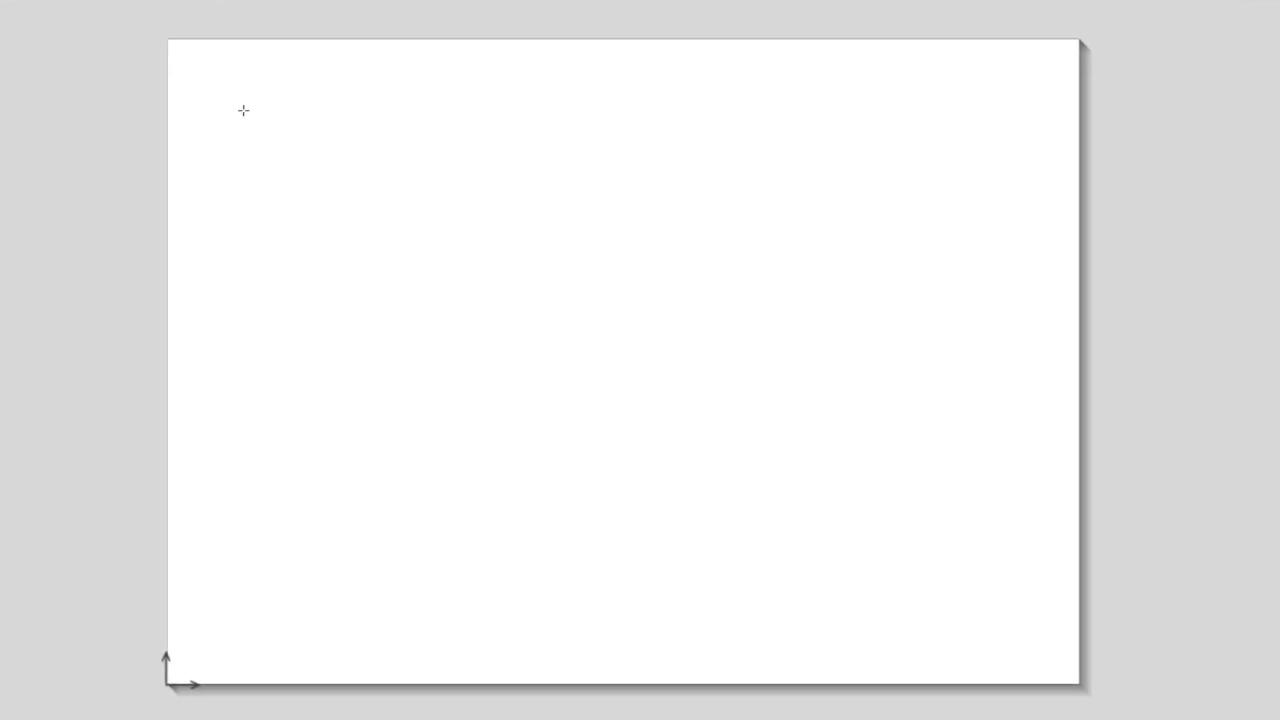
{"action": "mouse_move", "coordinate": [268, 131]}
{"action": "left_mouse_down"}
{"action": "mouse_move", "coordinate": [303, 169]}
{"action": "mouse_move", "coordinate": [413, 178]}
{"action": "mouse_move", "coordinate": [451, 141]}
{"action": "mouse_move", "coordinate": [533, 111]}
{"action": "mouse_move", "coordinate": [569, 123]}
{"action": "mouse_move", "coordinate": [626, 194]}
{"action": "mouse_move", "coordinate": [726, 120]}
{"action": "mouse_move", "coordinate": [758, 114]}
{"action": "mouse_move", "coordinate": [823, 169]}
{"action": "mouse_move", "coordinate": [887, 175]}
{"action": "mouse_move", "coordinate": [952, 109]}
{"action": "mouse_move", "coordinate": [1000, 138]}
{"action": "mouse_move", "coordinate": [1000, 204]}
{"action": "mouse_move", "coordinate": [943, 211]}
{"action": "mouse_move", "coordinate": [834, 192]}
{"action": "mouse_move", "coordinate": [659, 252]}
{"action": "mouse_move", "coordinate": [425, 220]}
{"action": "left_mouse_up"}
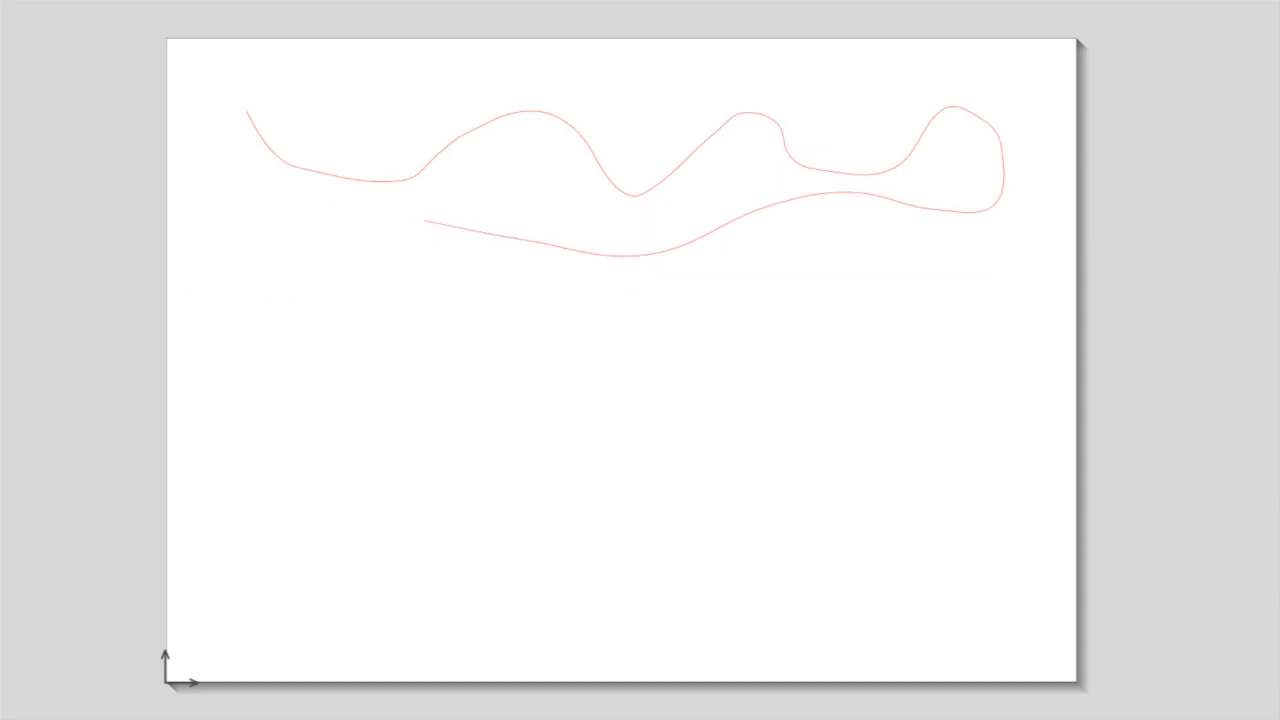
{"action": "mouse_move", "coordinate": [266, 219]}
{"action": "left_mouse_down"}
{"action": "mouse_move", "coordinate": [312, 224]}
{"action": "mouse_move", "coordinate": [330, 255]}
{"action": "mouse_move", "coordinate": [311, 281]}
{"action": "mouse_move", "coordinate": [250, 268]}
{"action": "mouse_move", "coordinate": [267, 216]}
{"action": "left_mouse_up"}
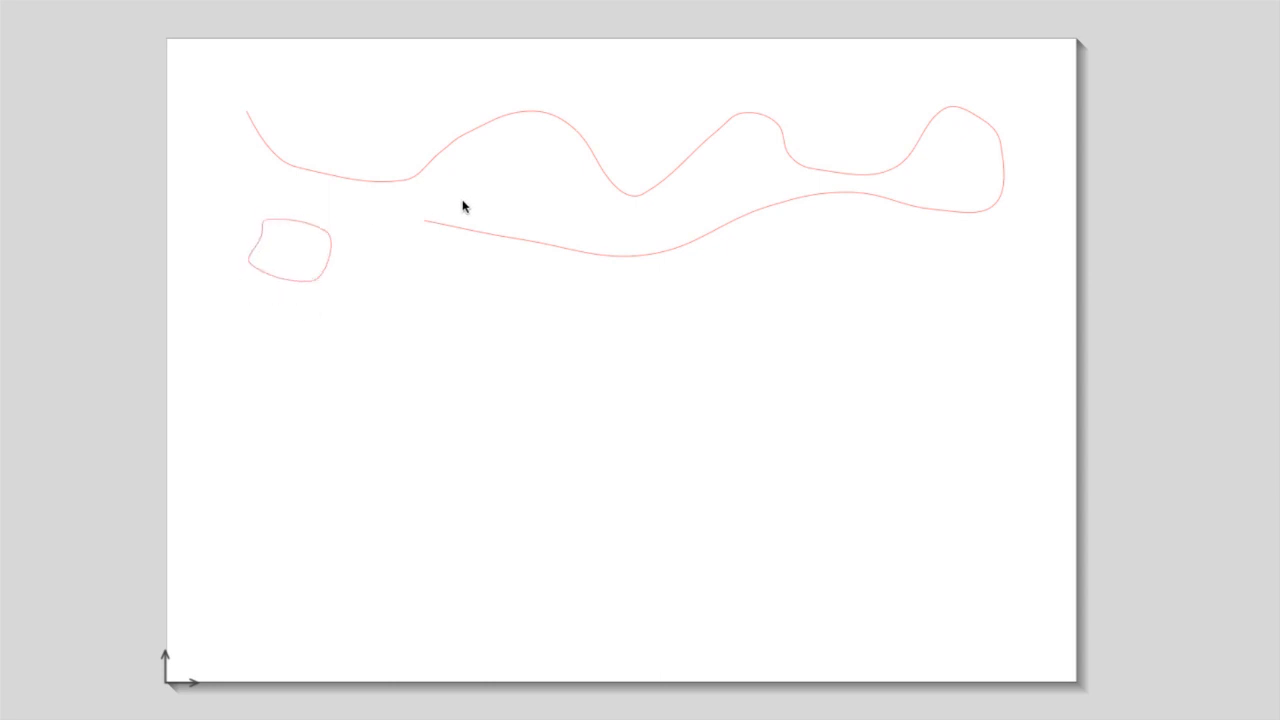
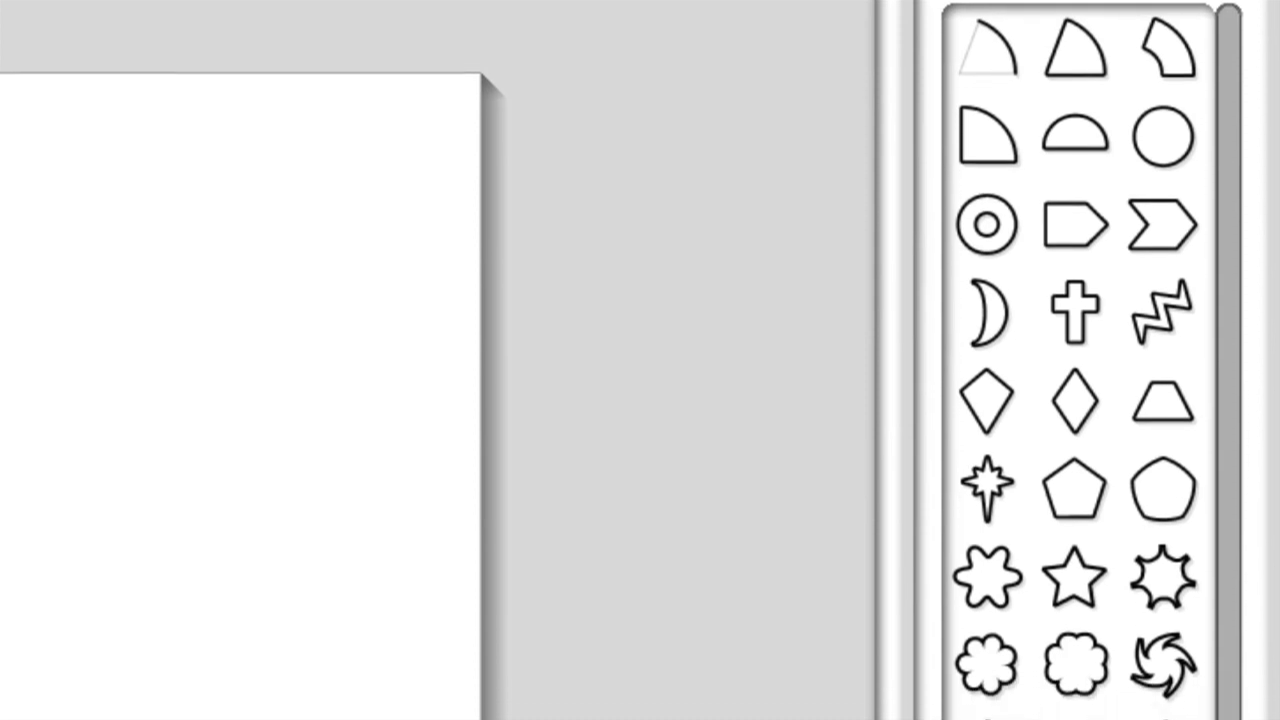
Draw the seven-lobed wavy flower autoshape in the upper-left part of the page.
{"action": "scroll", "coordinate": [1231, 336], "scroll_direction": "down", "scroll_amount": 6}
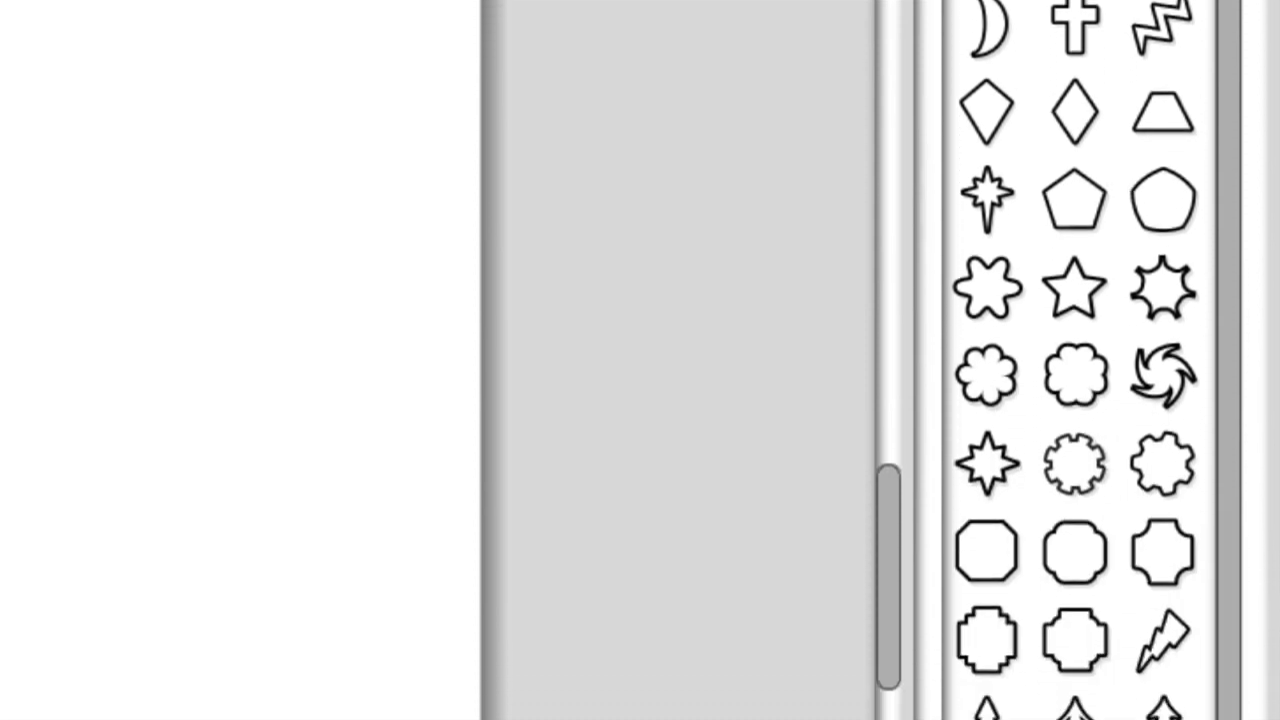
{"action": "scroll", "coordinate": [1231, 348], "scroll_direction": "down", "scroll_amount": 8}
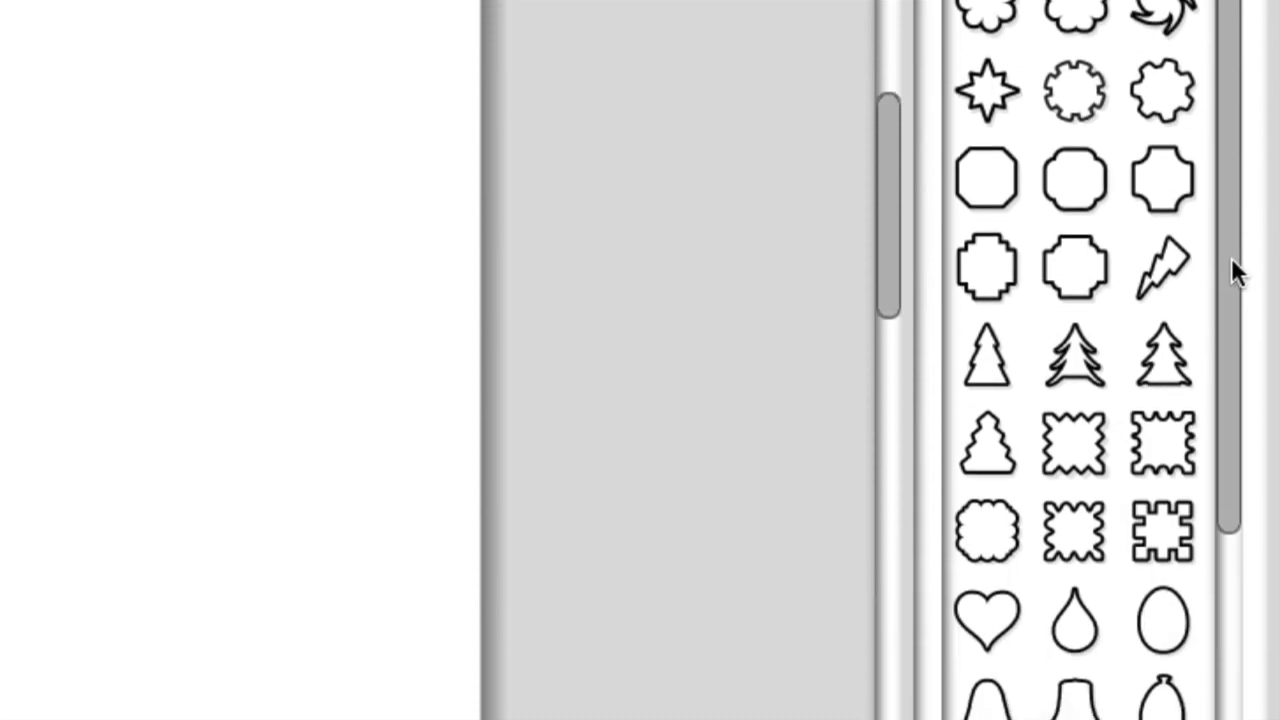
{"action": "left_click_drag", "start_coordinate": [1226, 300], "coordinate": [1248, 30]}
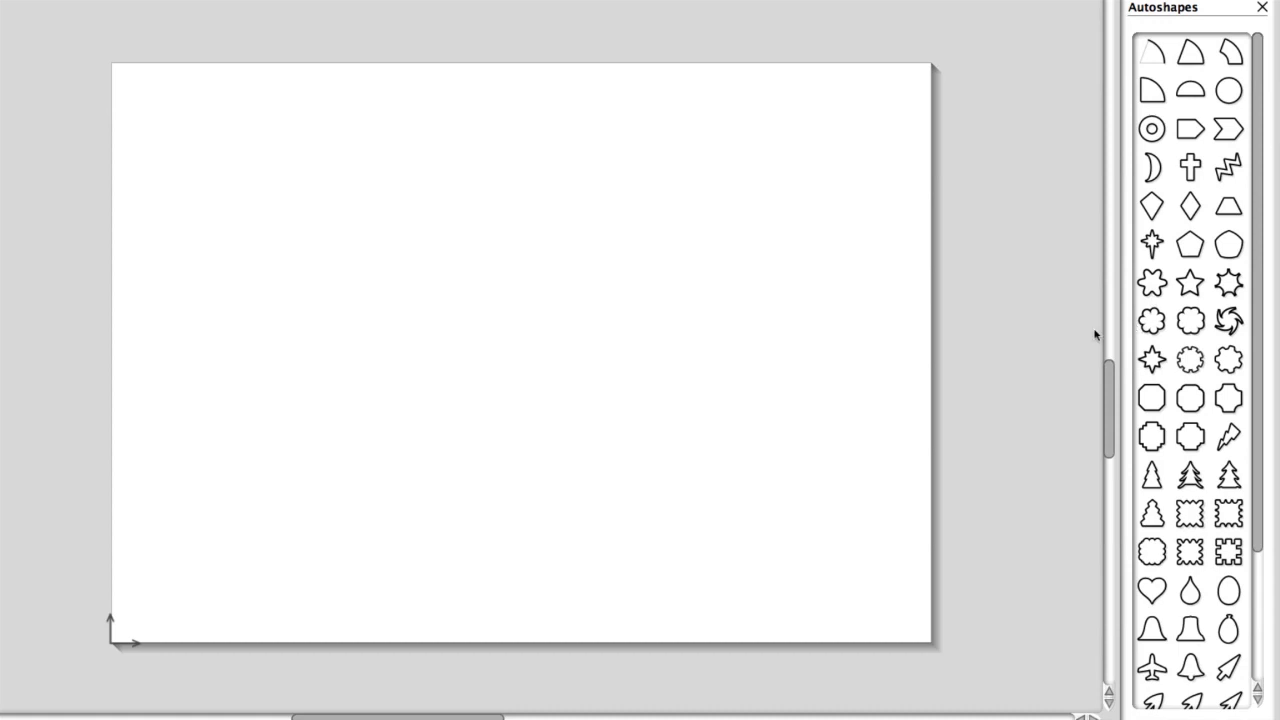
{"action": "left_click", "coordinate": [1151, 286]}
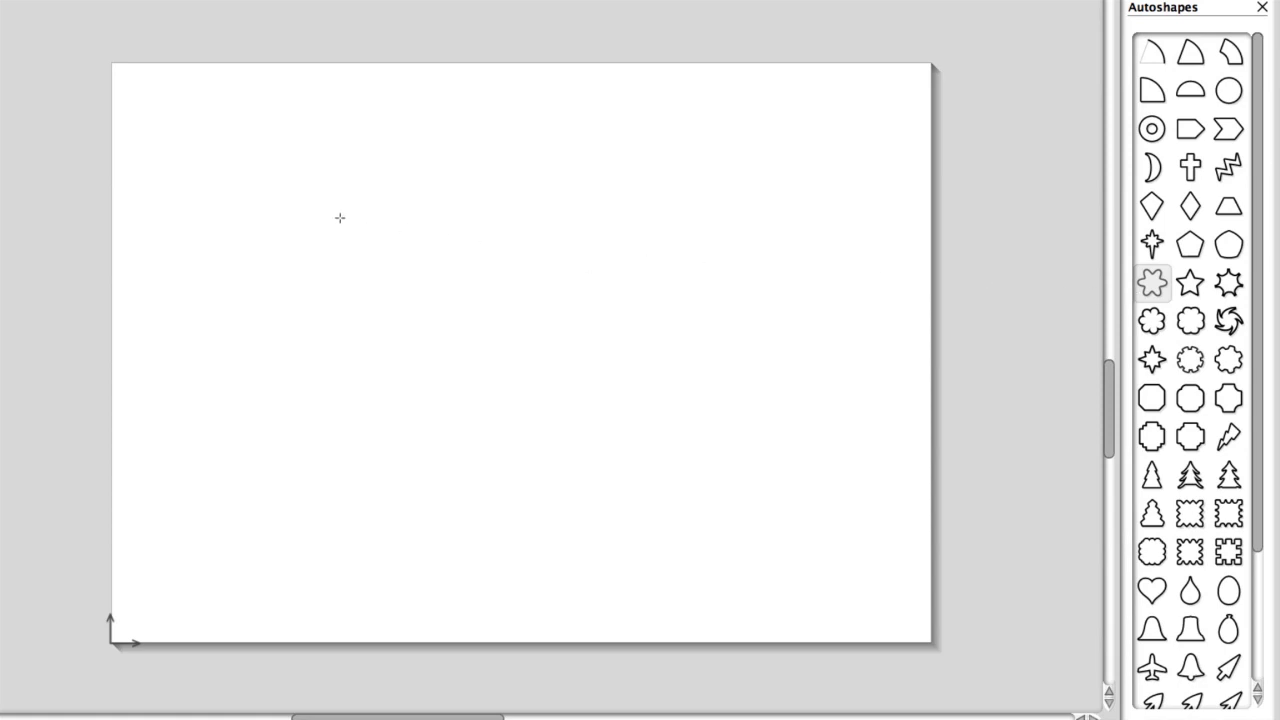
{"action": "left_click_drag", "start_coordinate": [361, 223], "coordinate": [430, 317]}
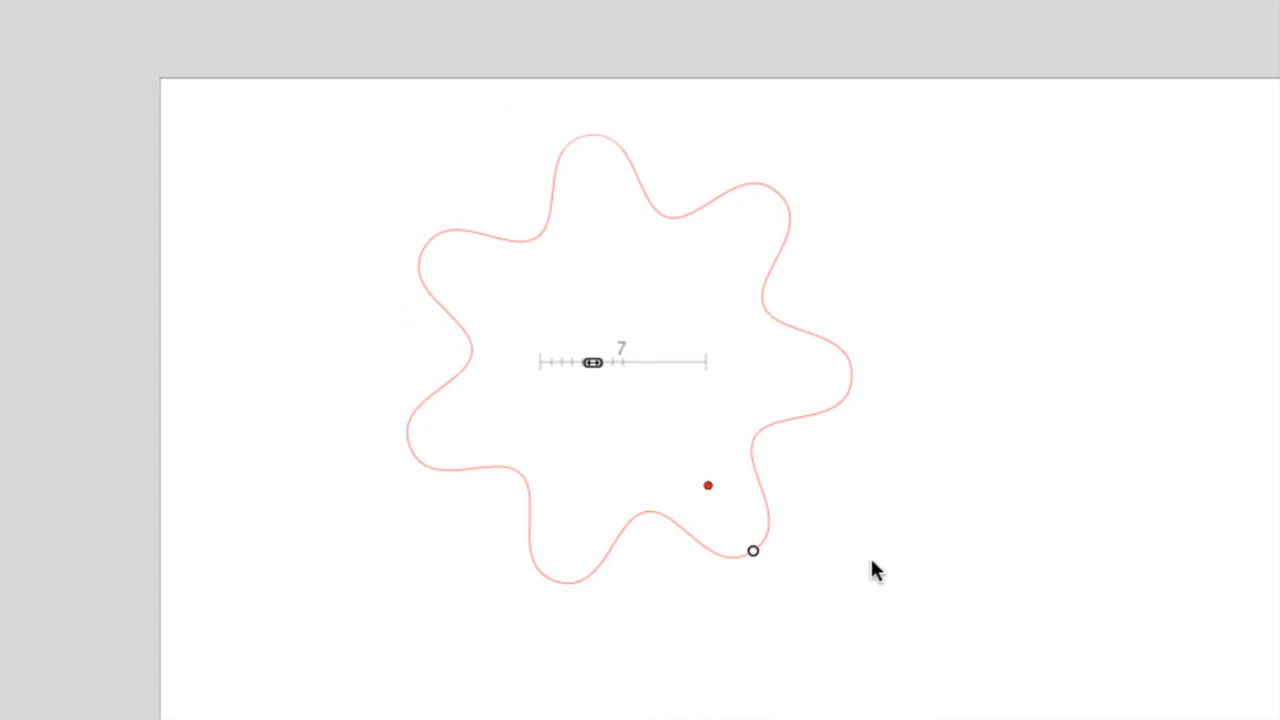
Reshape the flower into 13 long, thin petals reaching almost to its centre and enlarge it beyond the page's upper edge.
{"action": "left_click_drag", "start_coordinate": [708, 486], "coordinate": [618, 376]}
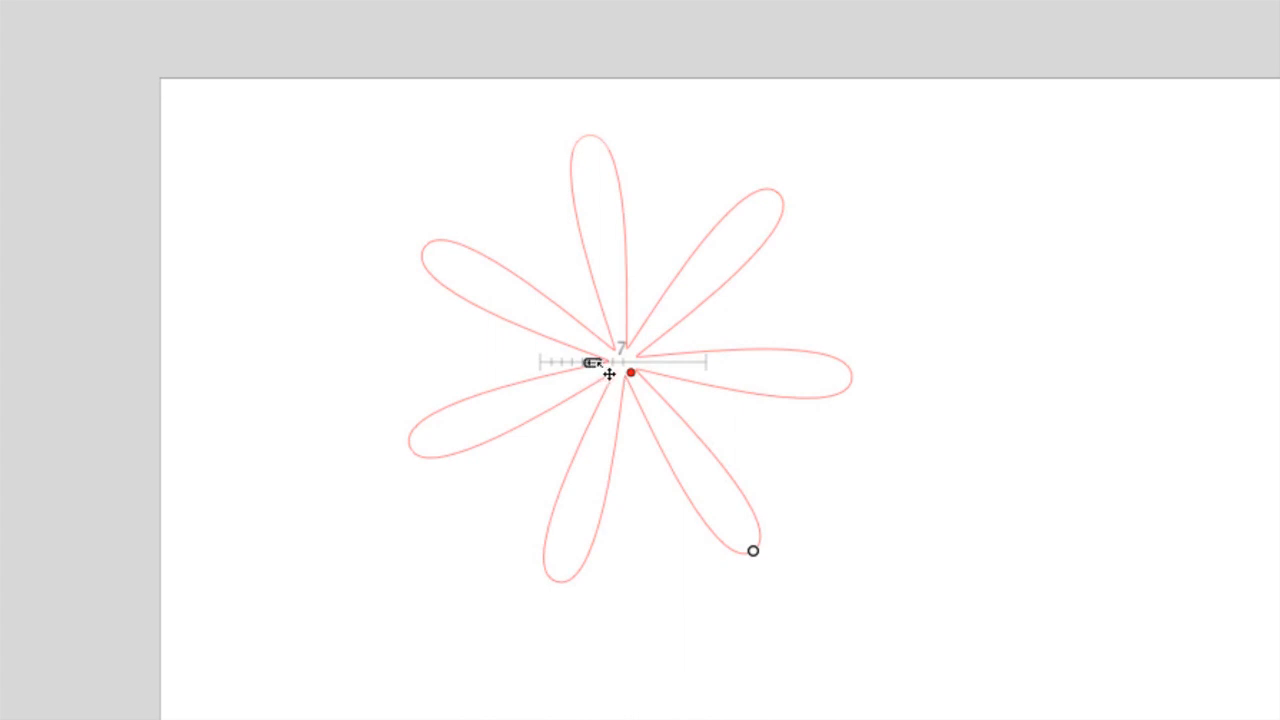
{"action": "left_click_drag", "start_coordinate": [609, 374], "coordinate": [637, 371]}
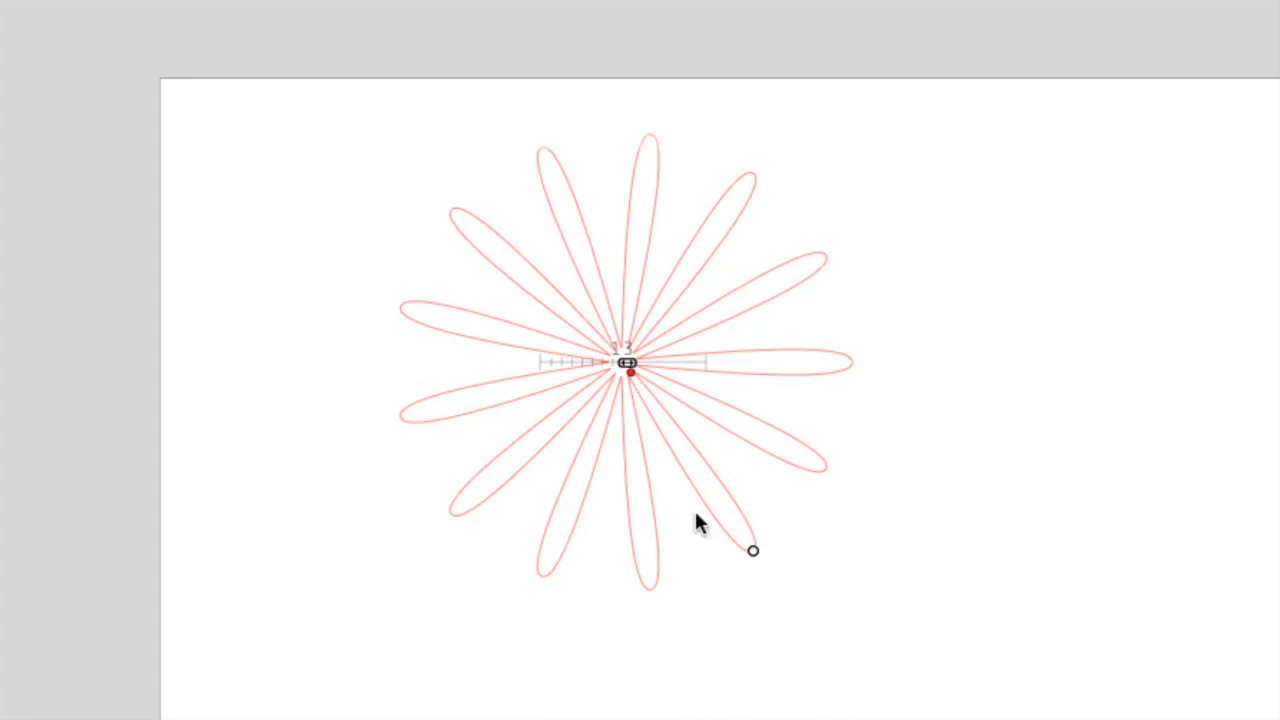
{"action": "left_click_drag", "start_coordinate": [753, 550], "coordinate": [840, 627]}
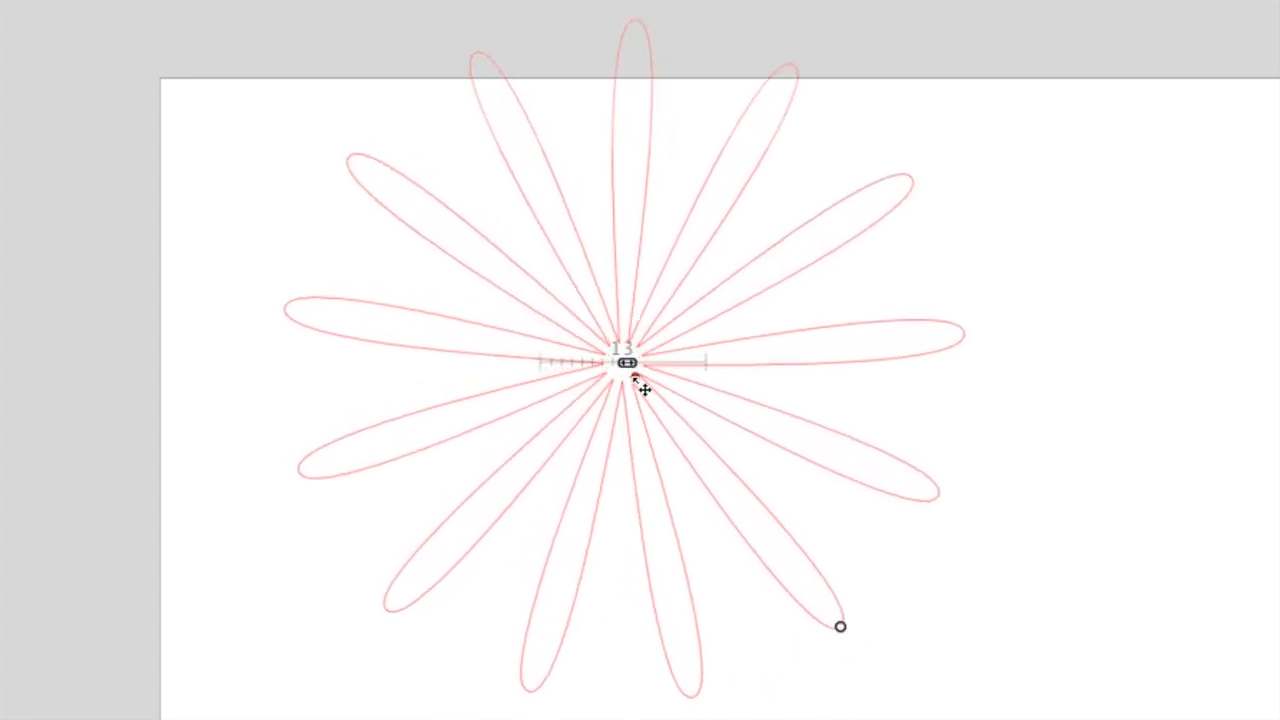
{"action": "mouse_move", "coordinate": [635, 379]}
{"action": "left_mouse_down"}
{"action": "mouse_move", "coordinate": [658, 398]}
{"action": "mouse_move", "coordinate": [633, 368]}
{"action": "mouse_move", "coordinate": [648, 391]}
{"action": "left_mouse_up"}
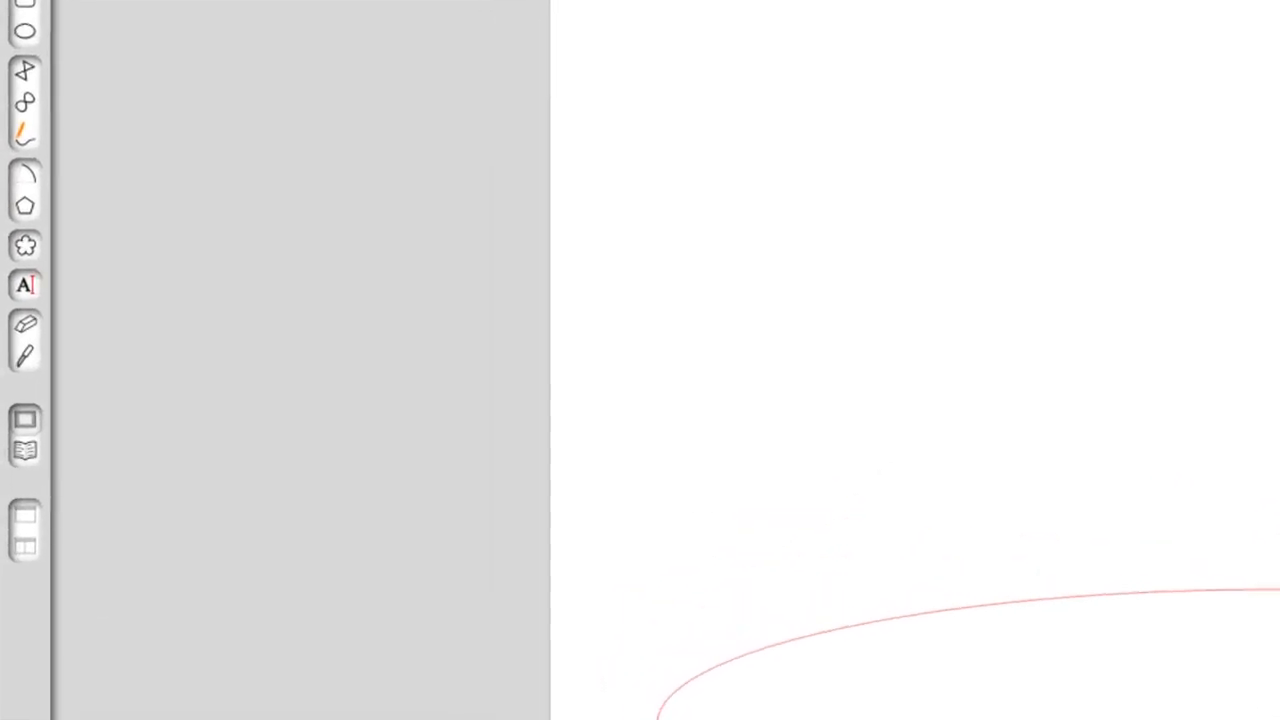
Add the text "Text is great in Studio" on the page above the ellipse.
{"action": "left_click", "coordinate": [27, 287]}
{"action": "scroll", "coordinate": [356, 366], "scroll_direction": "down", "scroll_amount": 4}
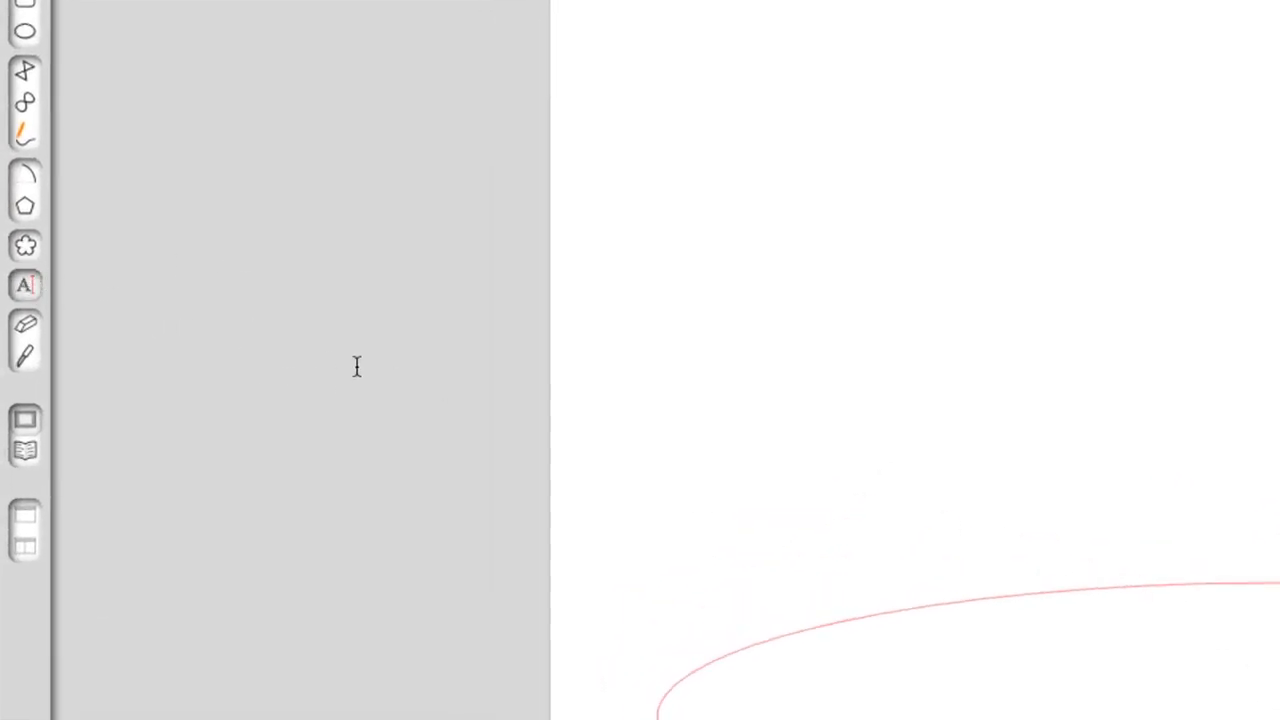
{"action": "scroll", "coordinate": [440, 332], "scroll_direction": "up", "scroll_amount": 5}
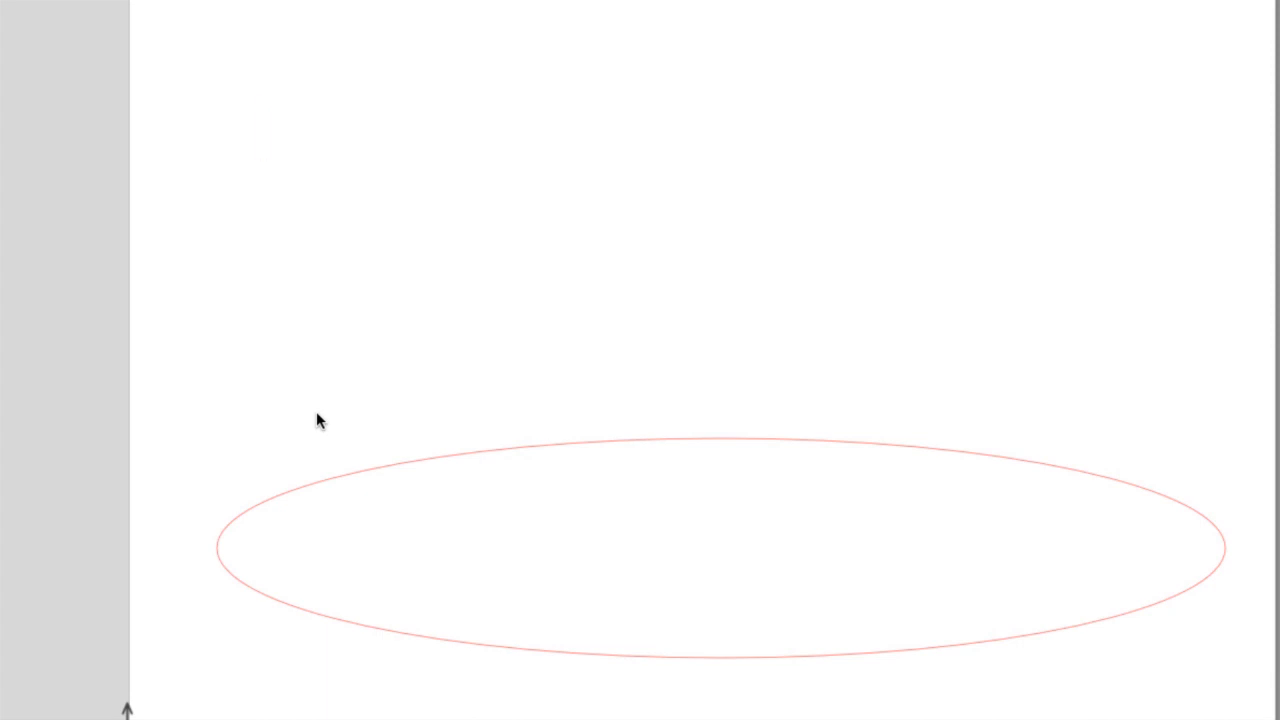
{"action": "type", "text": "Text is gre"}
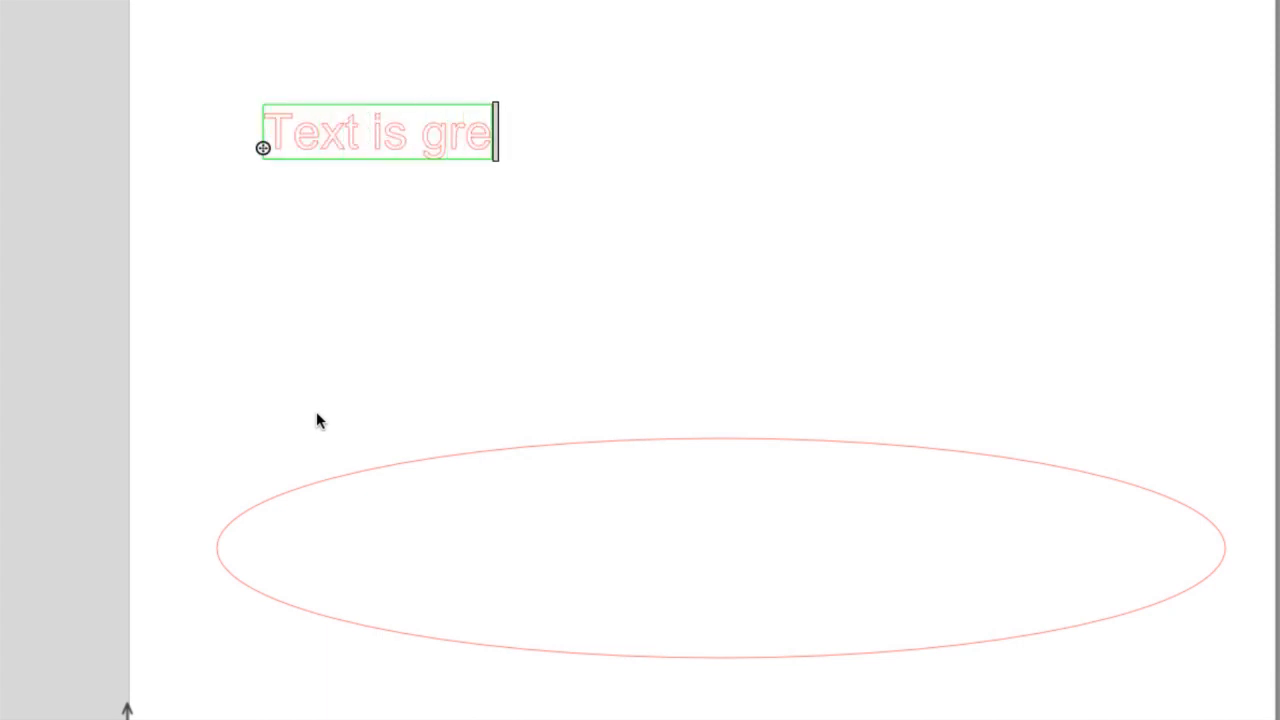
{"action": "type", "text": "at in S"}
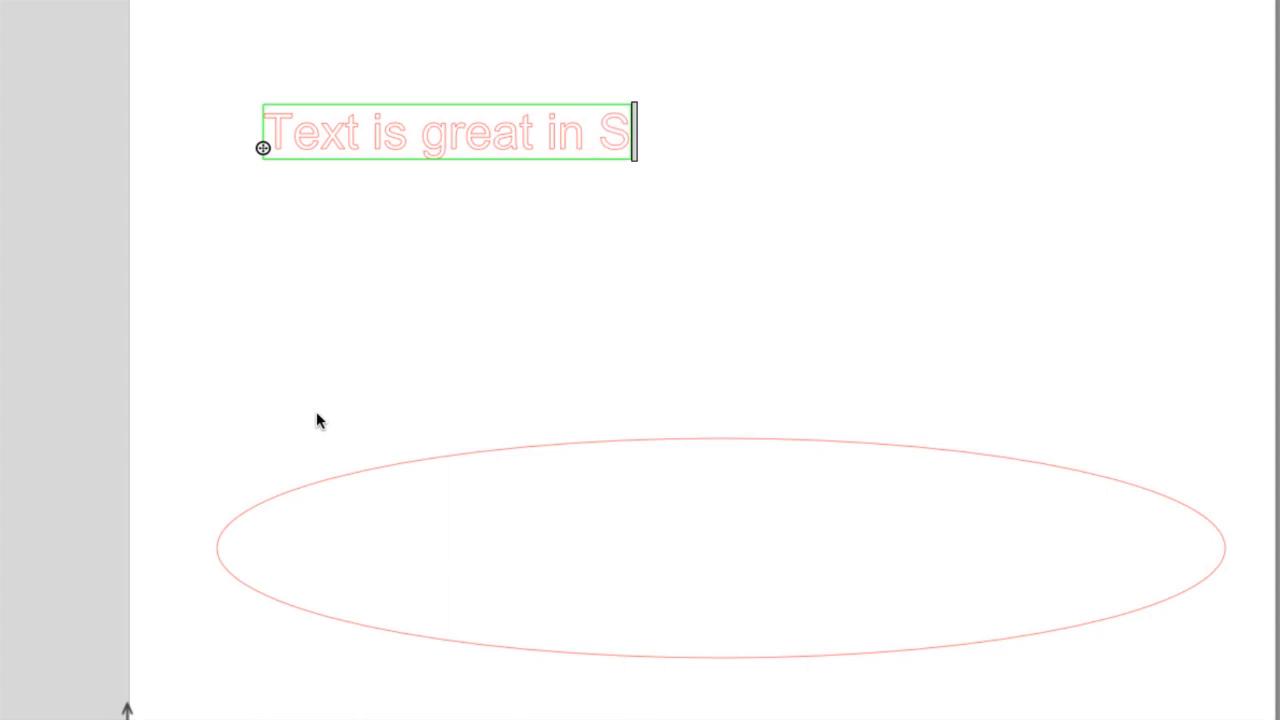
{"action": "type", "text": "tudio"}
Start a second text line with "sdfd" and delete that line again.
{"action": "key", "text": "Return"}
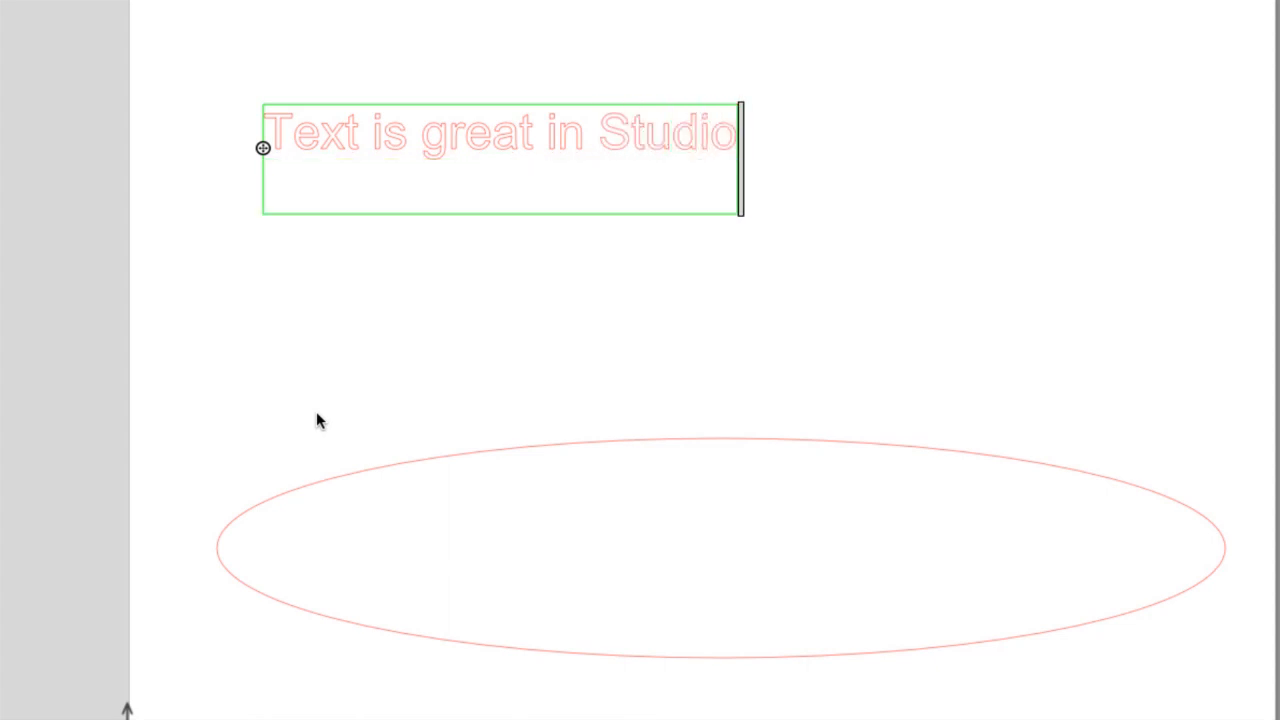
{"action": "type", "text": "sdfd"}
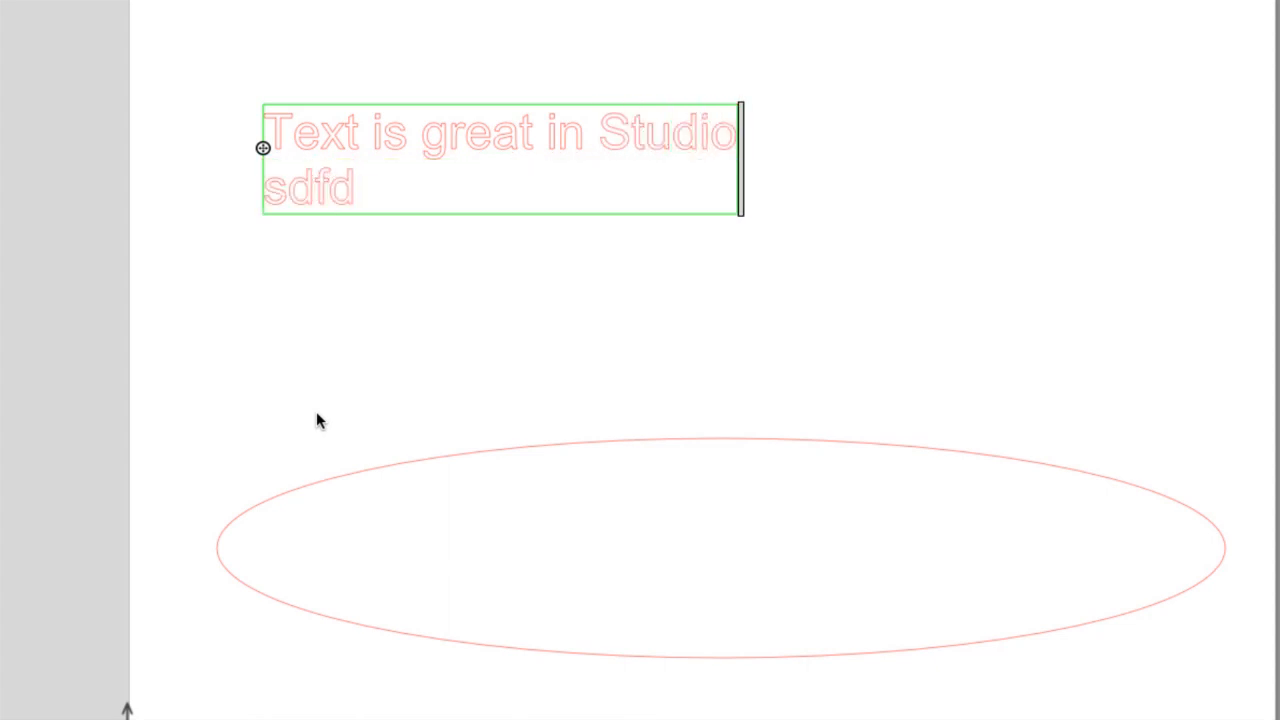
{"action": "key", "text": "BackSpace"}
{"action": "key", "text": "BackSpace"}
{"action": "key", "text": "BackSpace"}
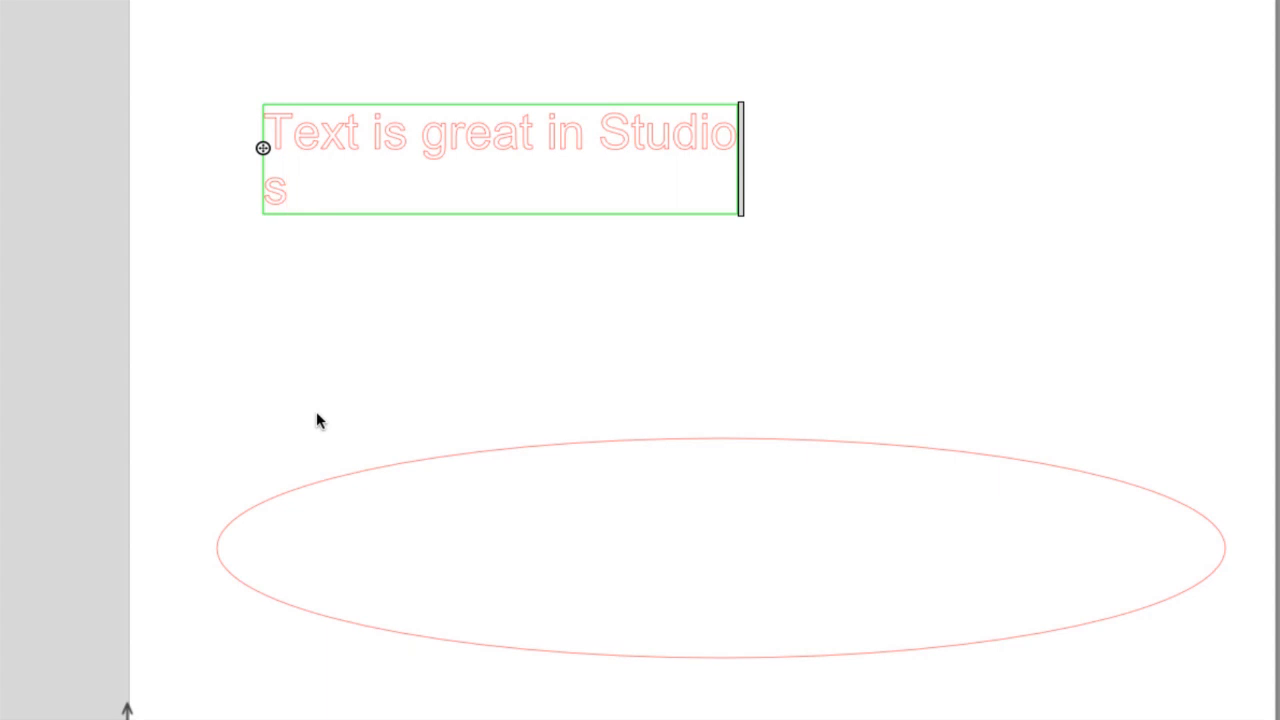
{"action": "key", "text": "BackSpace"}
{"action": "key", "text": "BackSpace"}
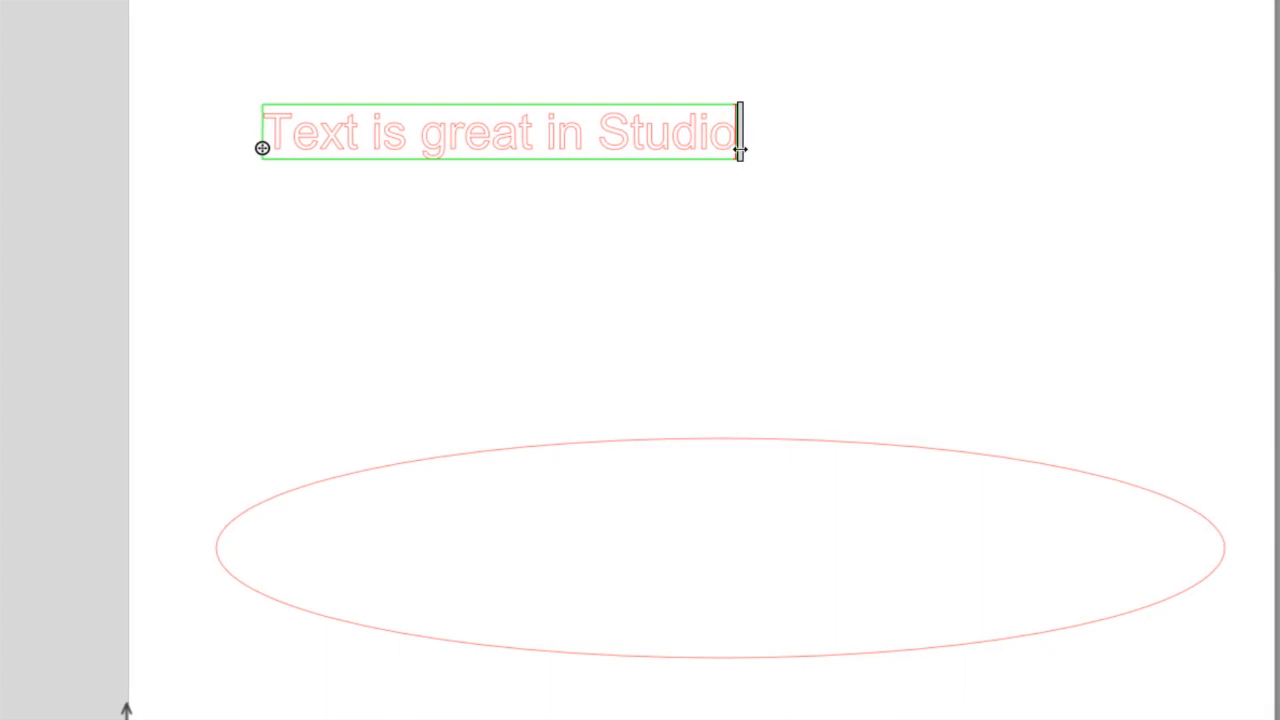
Widen the text box slightly, then fit the text along the upper edge of the ellipse and finish editing.
{"action": "mouse_move", "coordinate": [740, 148]}
{"action": "left_mouse_down"}
{"action": "mouse_move", "coordinate": [427, 158]}
{"action": "mouse_move", "coordinate": [816, 163]}
{"action": "mouse_move", "coordinate": [743, 160]}
{"action": "mouse_move", "coordinate": [757, 162]}
{"action": "left_mouse_up"}
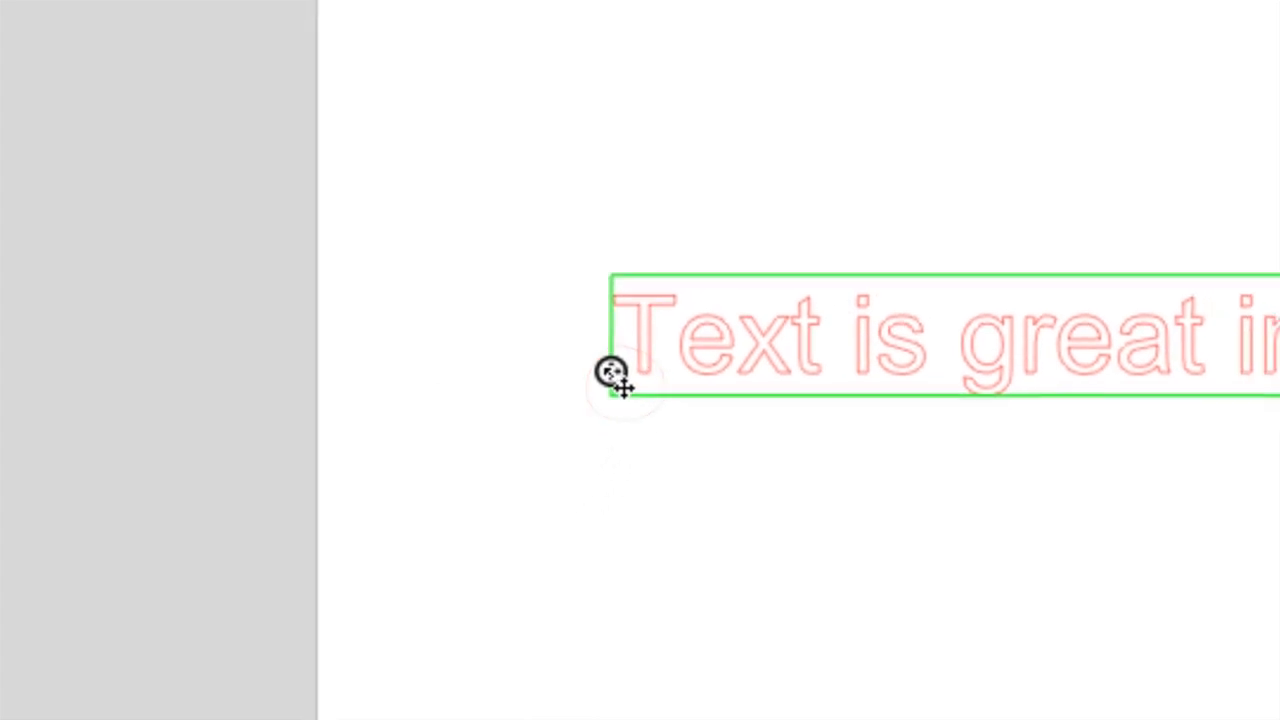
{"action": "left_click_drag", "start_coordinate": [612, 372], "coordinate": [620, 584]}
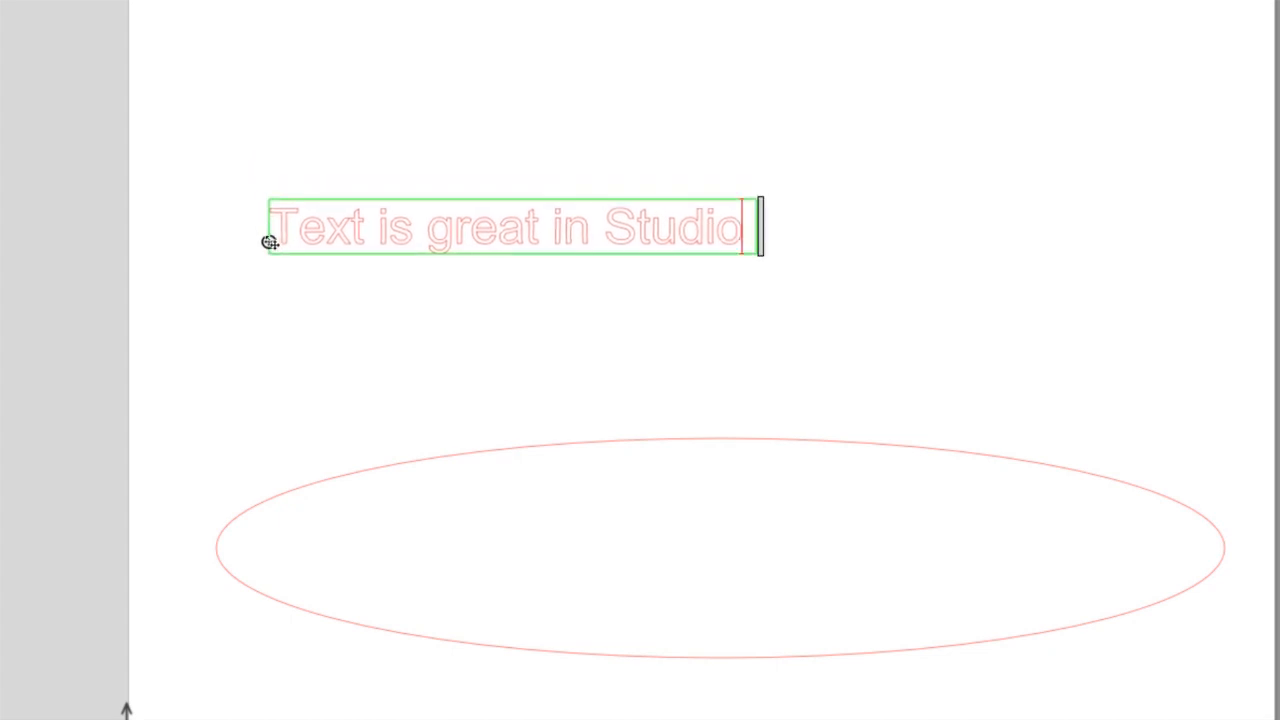
{"action": "mouse_move", "coordinate": [269, 242]}
{"action": "left_mouse_down"}
{"action": "mouse_move", "coordinate": [423, 374]}
{"action": "mouse_move", "coordinate": [458, 455]}
{"action": "mouse_move", "coordinate": [426, 454]}
{"action": "mouse_move", "coordinate": [626, 439]}
{"action": "mouse_move", "coordinate": [454, 449]}
{"action": "mouse_move", "coordinate": [398, 333]}
{"action": "mouse_move", "coordinate": [471, 391]}
{"action": "mouse_move", "coordinate": [486, 450]}
{"action": "left_mouse_up"}
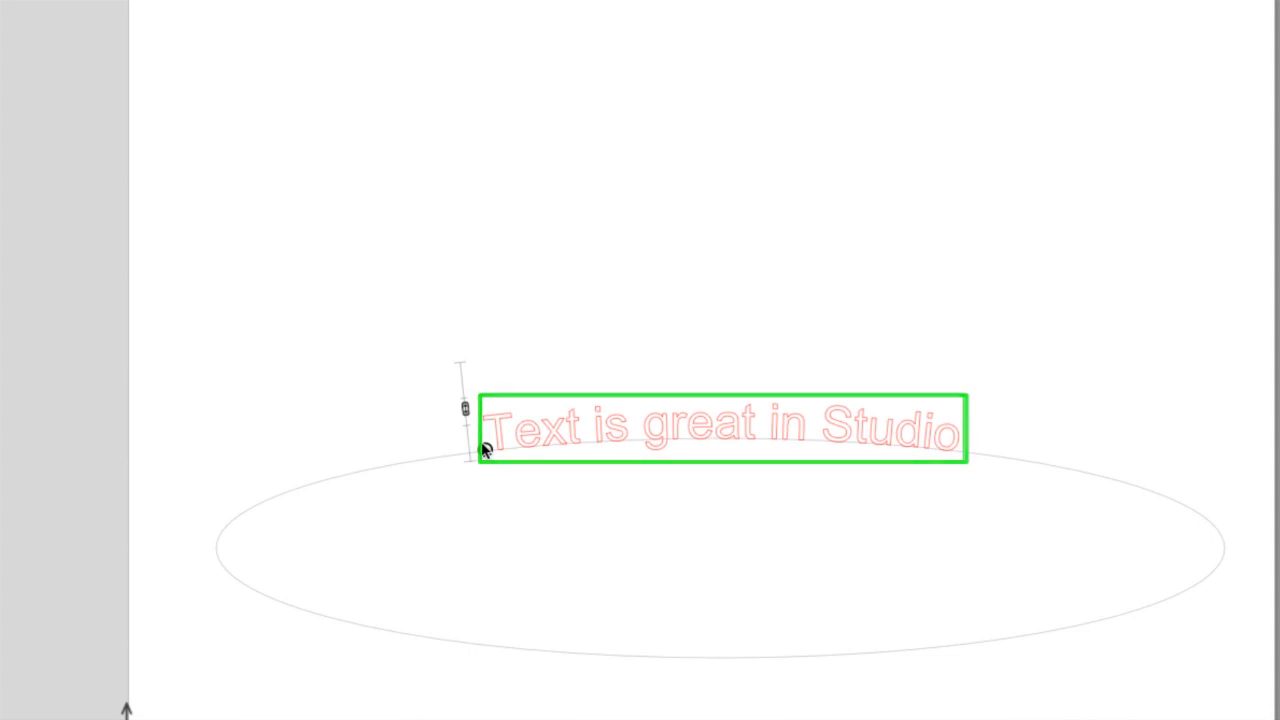
{"action": "left_click", "coordinate": [522, 158]}
{"action": "left_click", "coordinate": [521, 157]}
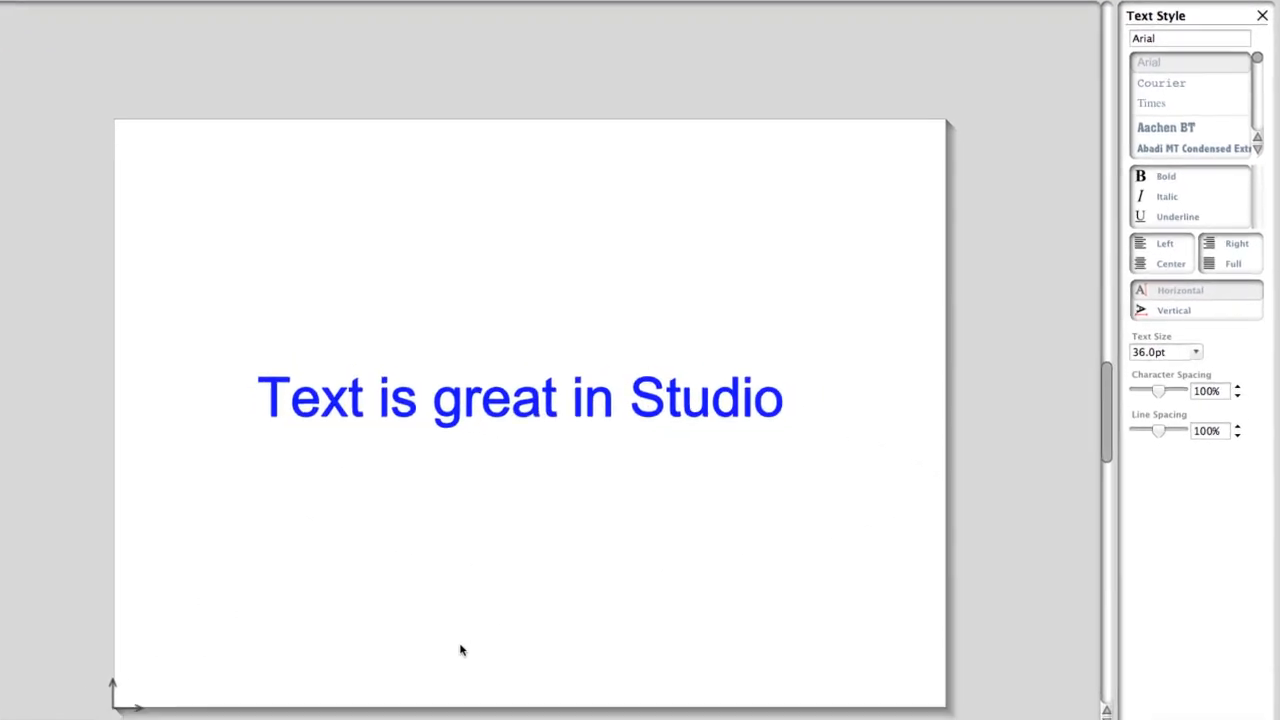
Set only the word "great" in the blue text to the Bauhaus 93 font.
{"action": "scroll", "coordinate": [463, 614], "scroll_direction": "down", "scroll_amount": 2}
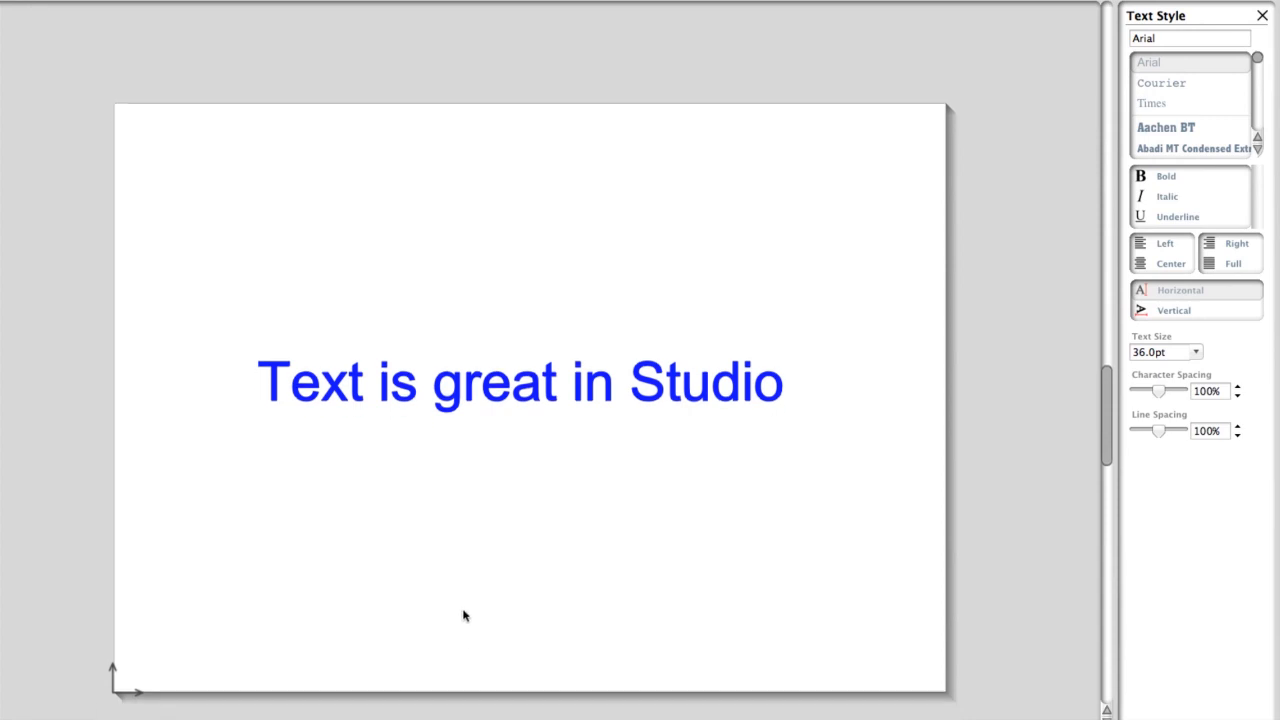
{"action": "left_click", "coordinate": [505, 395]}
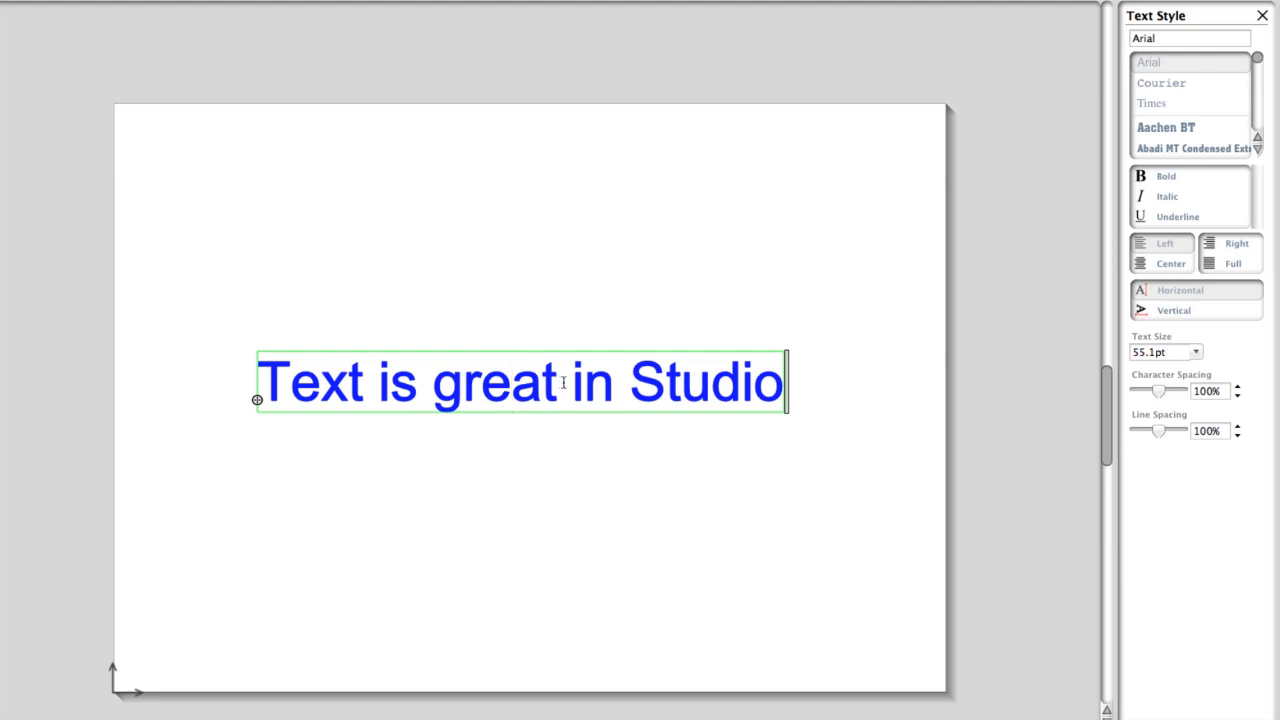
{"action": "left_click", "coordinate": [433, 380]}
{"action": "left_click_drag", "start_coordinate": [446, 381], "coordinate": [560, 392]}
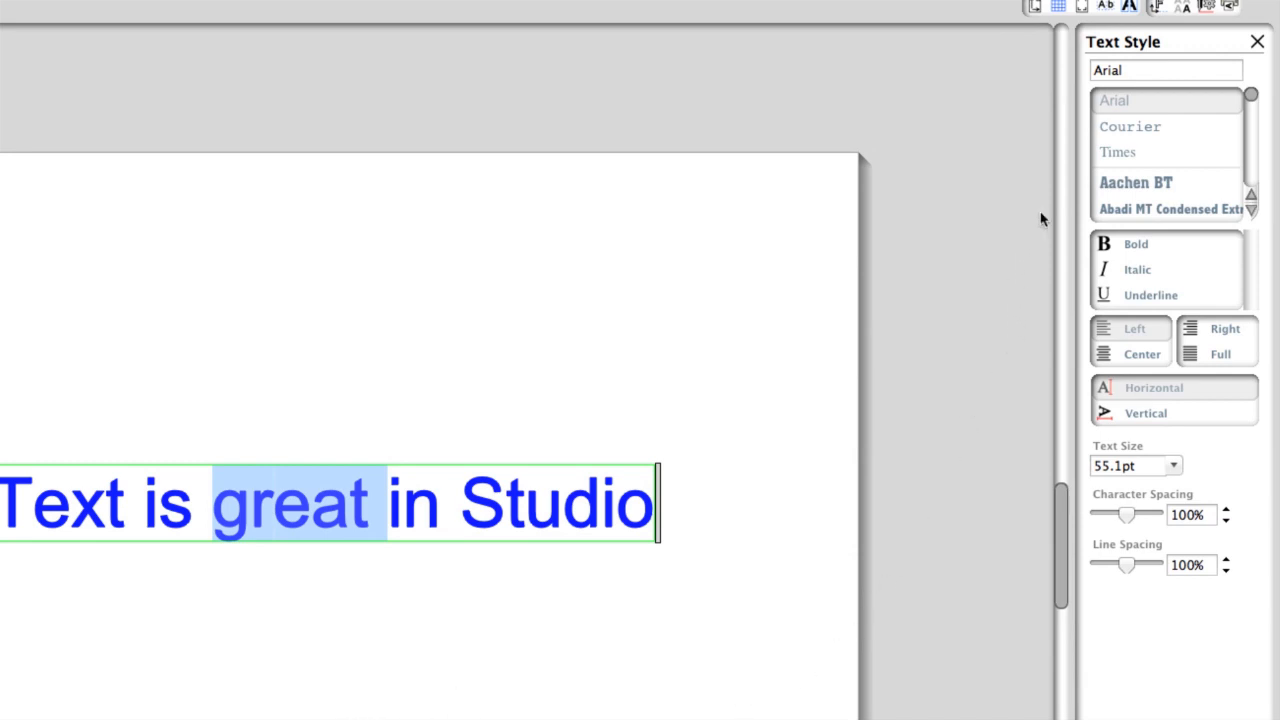
{"action": "scroll", "coordinate": [1036, 217], "scroll_direction": "left", "scroll_amount": 1}
{"action": "scroll", "coordinate": [1034, 217], "scroll_direction": "down", "scroll_amount": 1}
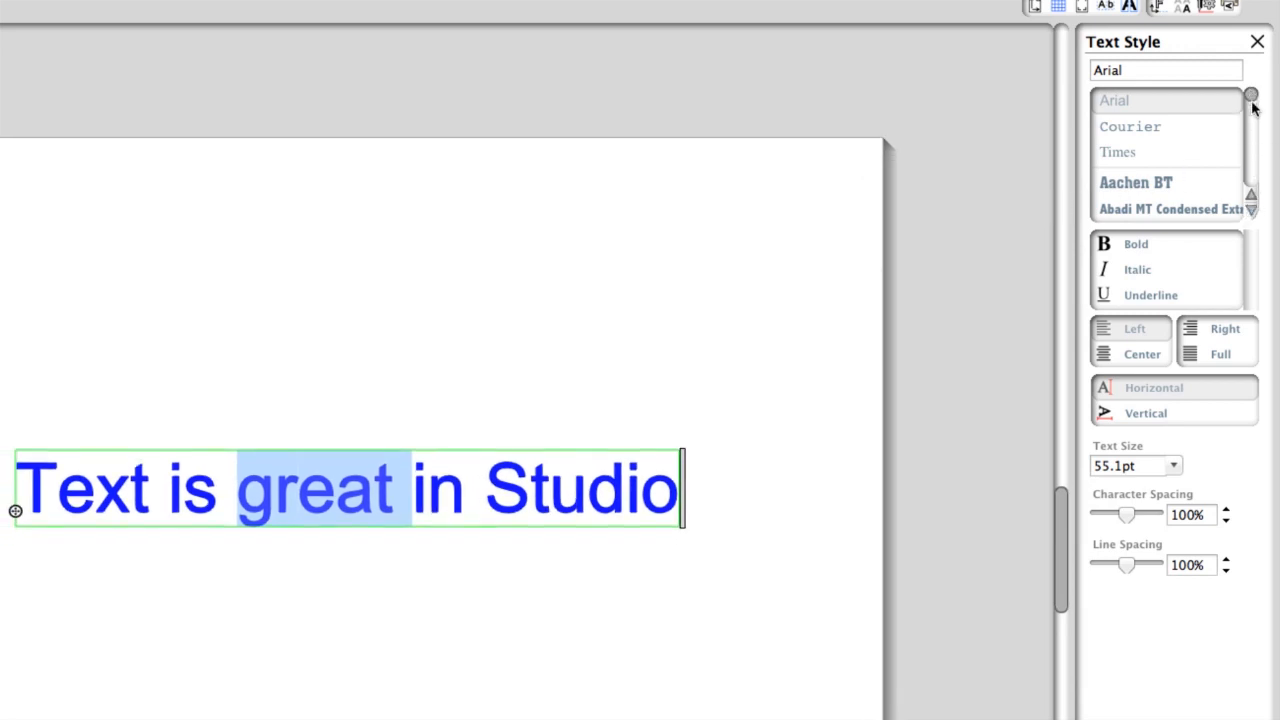
{"action": "left_click_drag", "start_coordinate": [1252, 102], "coordinate": [1249, 171]}
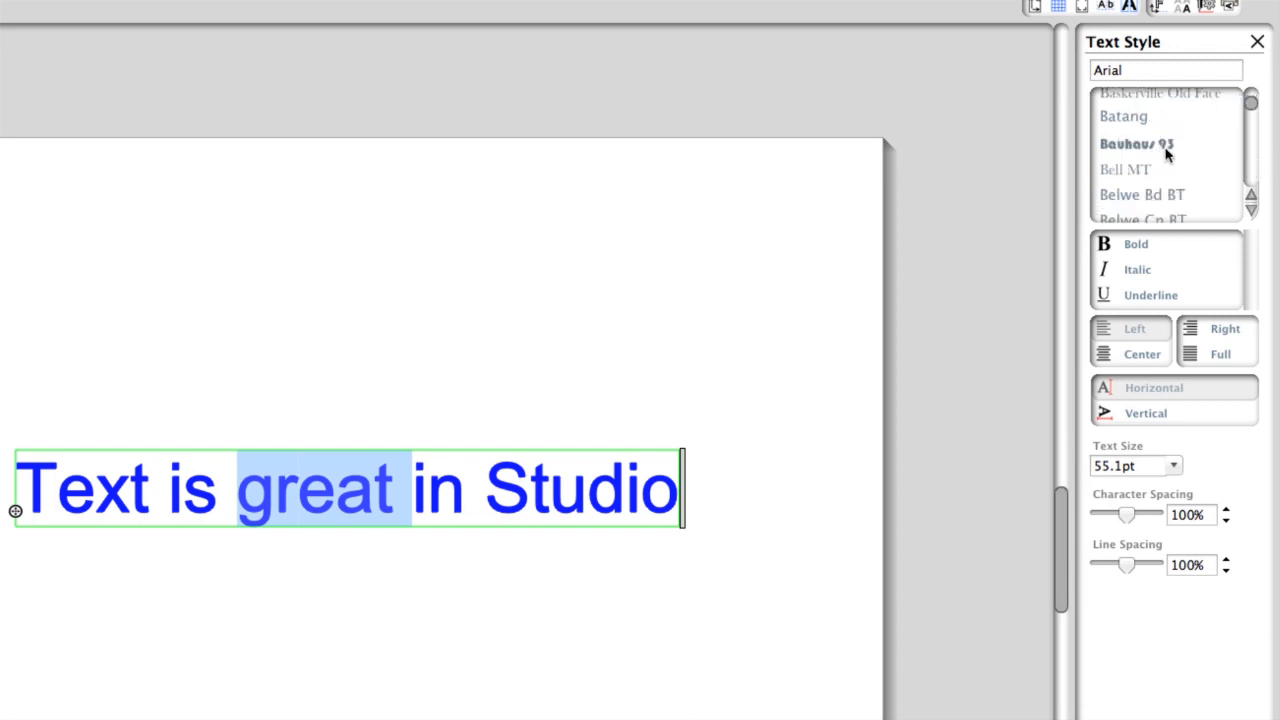
{"action": "left_click", "coordinate": [1137, 145]}
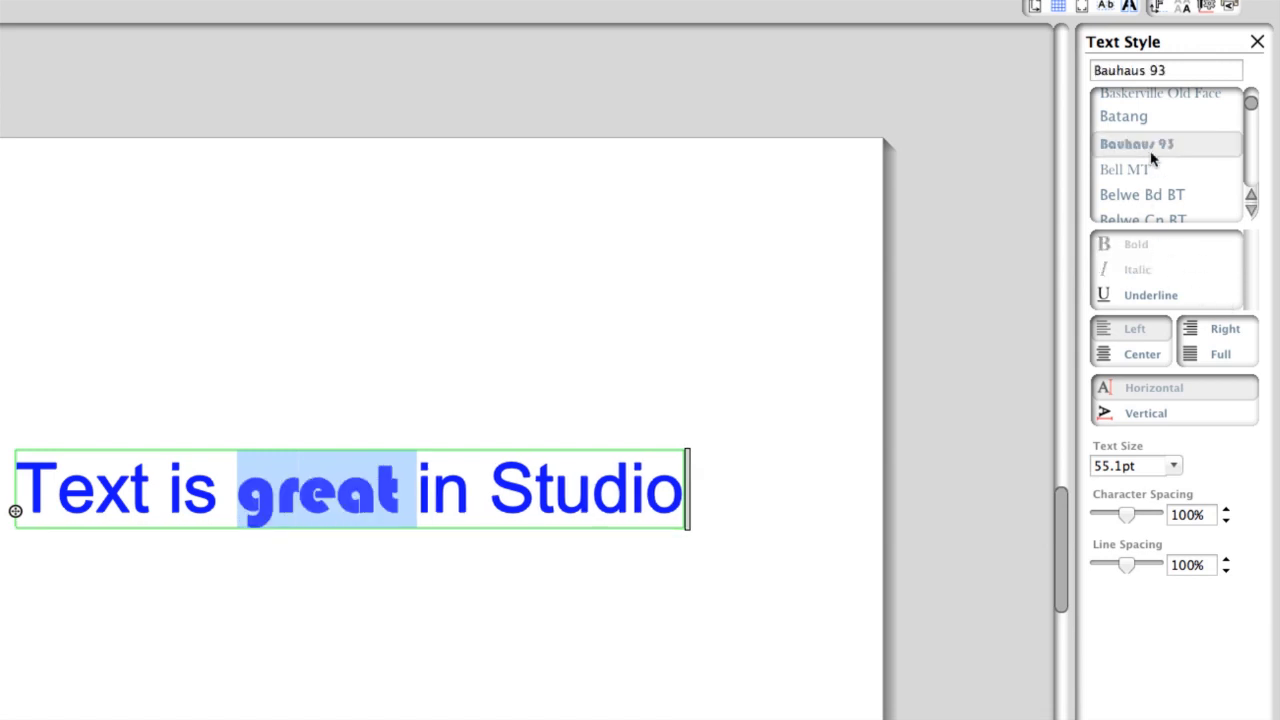
Change the font of the word "great" to Helvetica by entering the font's name.
{"action": "left_click", "coordinate": [1176, 70]}
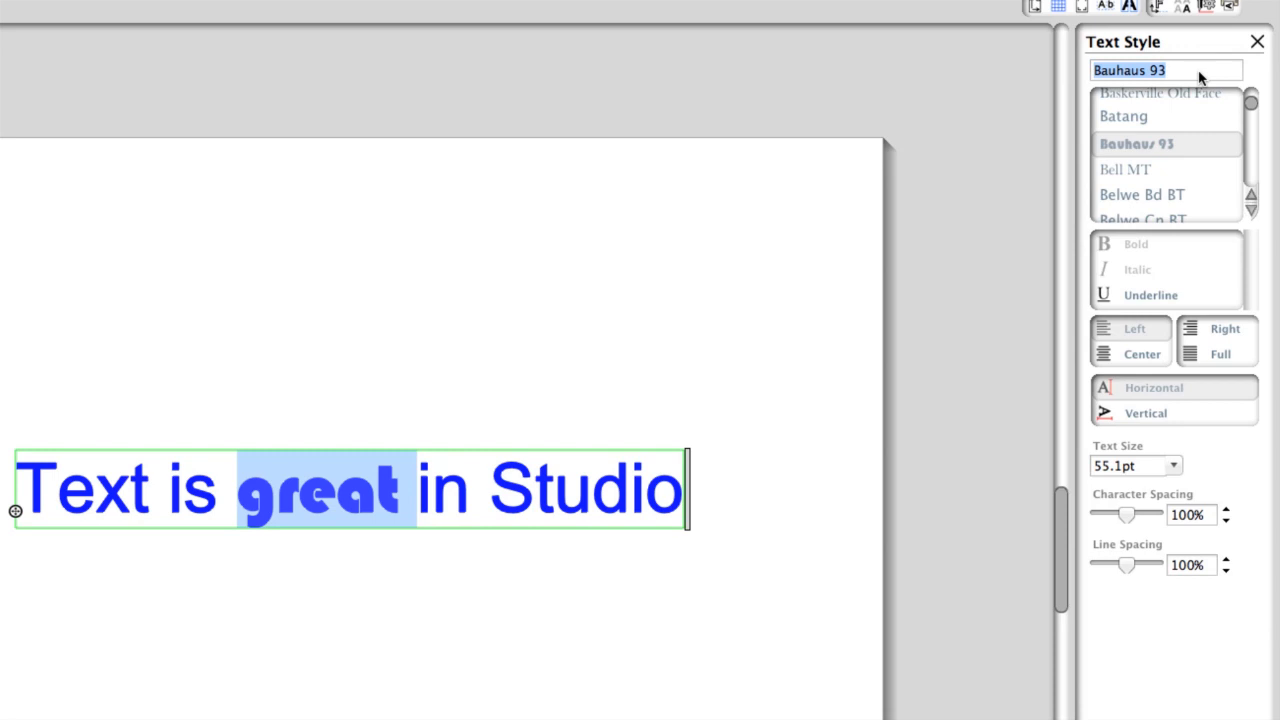
{"action": "type", "text": "h"}
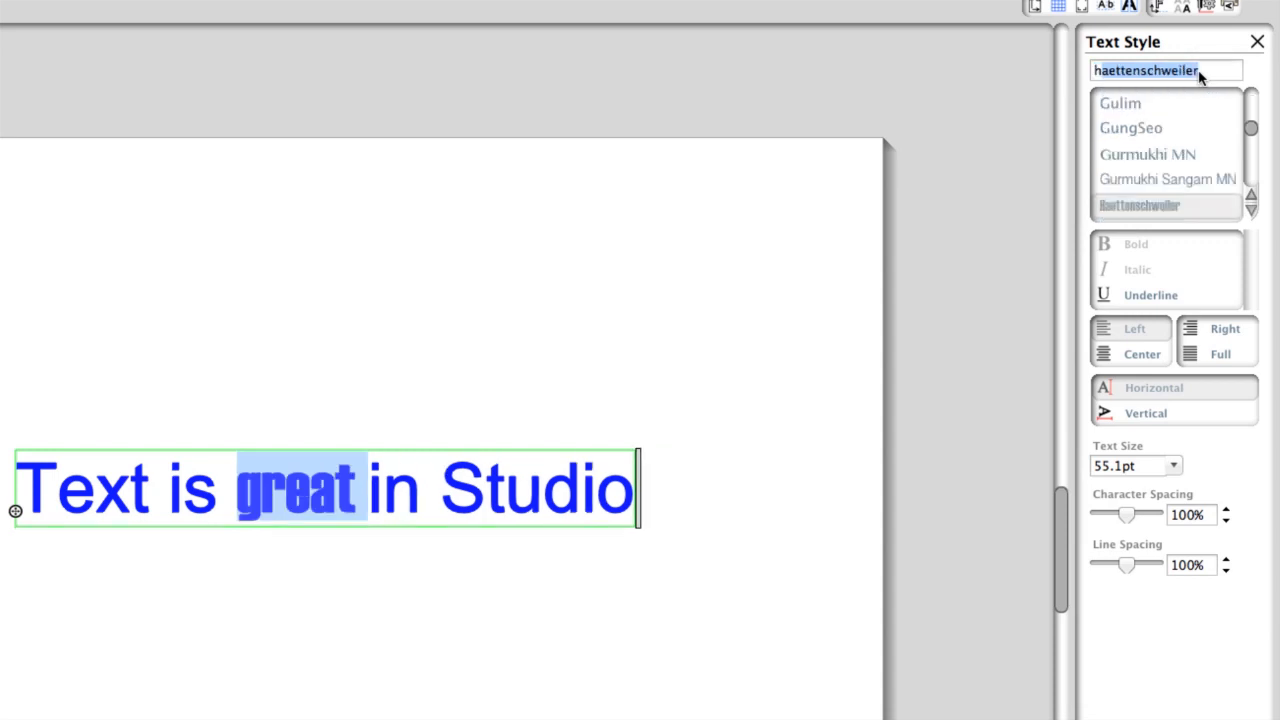
{"action": "type", "text": "elvetica"}
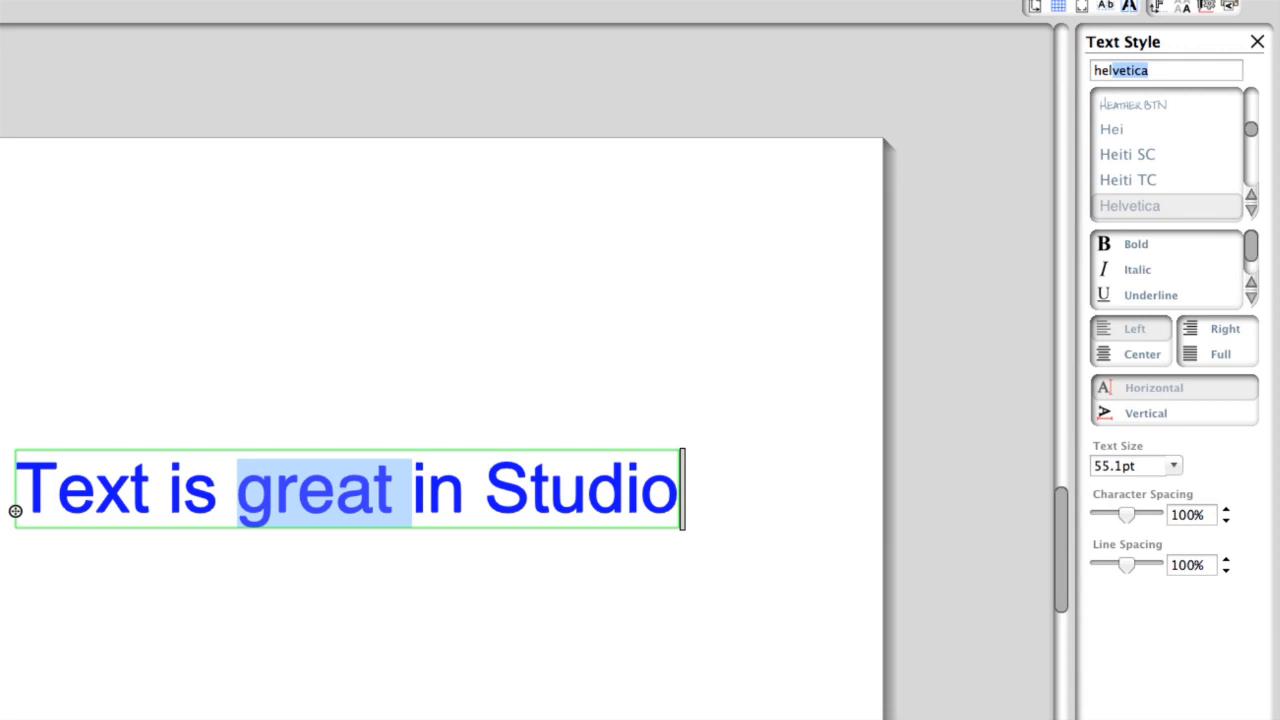
{"action": "key", "text": "Return"}
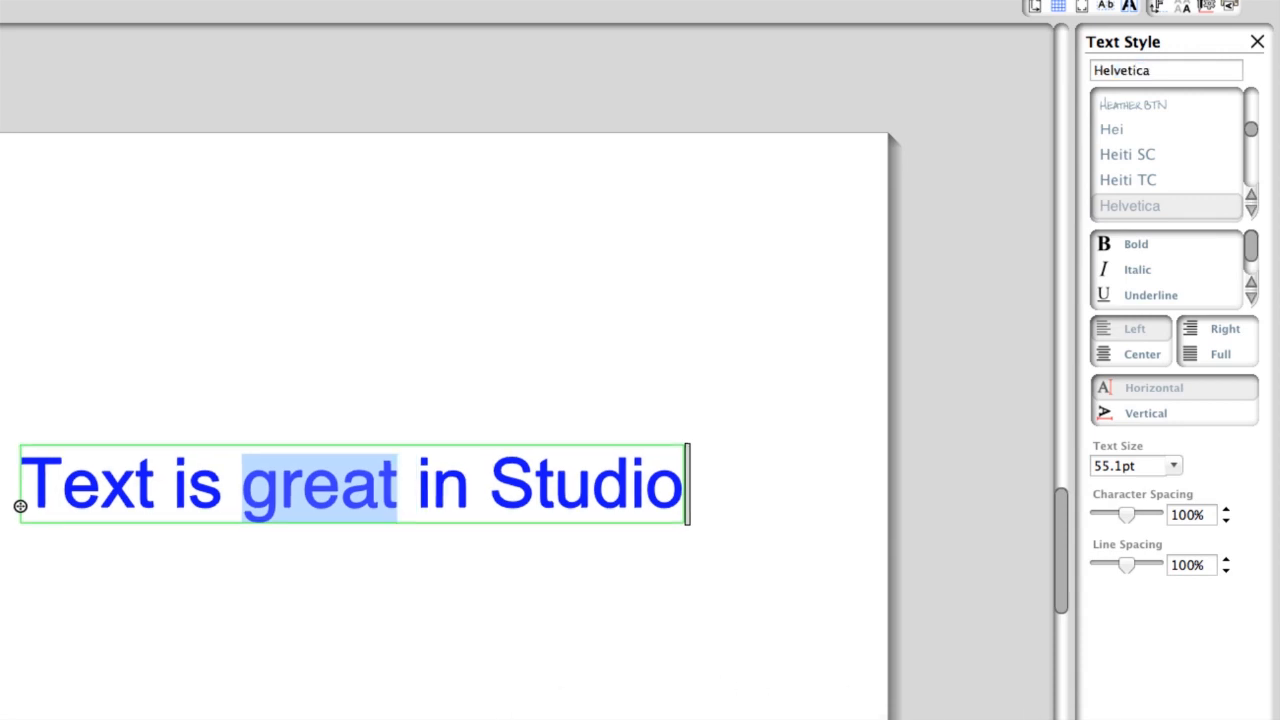
Try the bold, italic and underline styles on the word "great" and switch them off again.
{"action": "left_click", "coordinate": [1136, 245]}
{"action": "left_click", "coordinate": [1148, 249]}
{"action": "left_click", "coordinate": [1152, 269]}
{"action": "left_click", "coordinate": [1152, 271]}
{"action": "left_click", "coordinate": [1151, 279]}
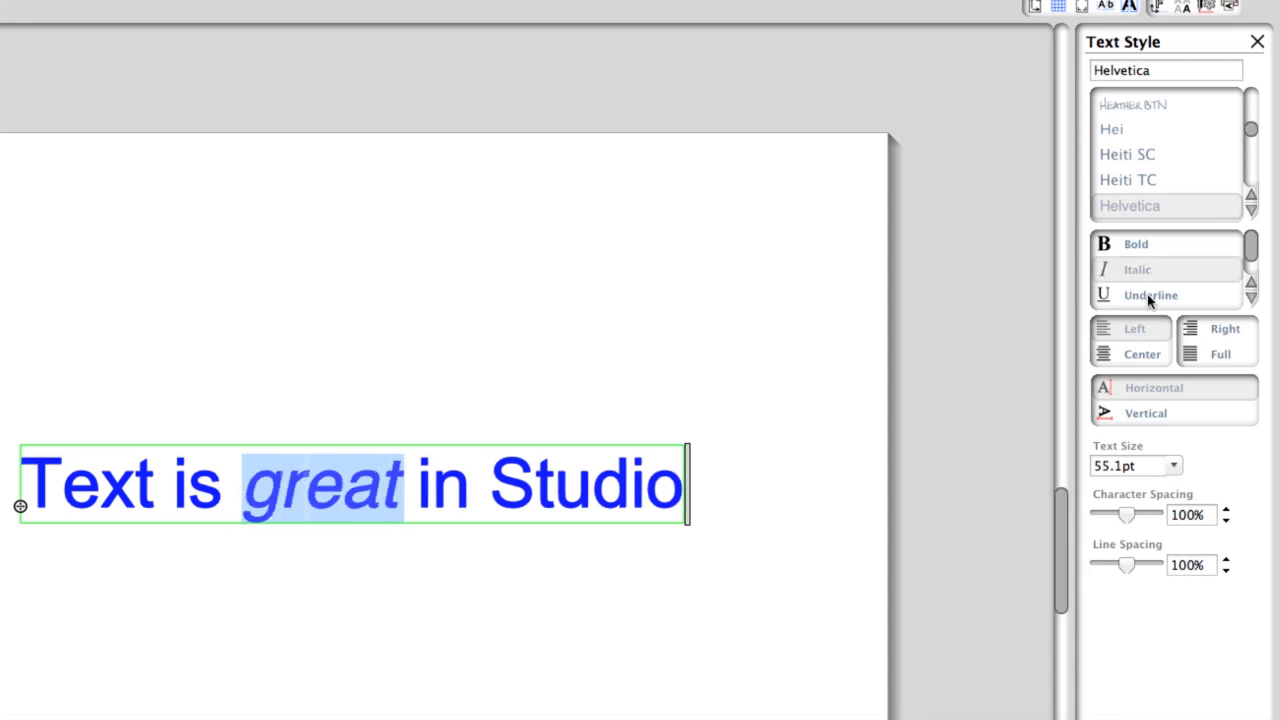
{"action": "left_click", "coordinate": [1148, 297]}
{"action": "left_click", "coordinate": [1151, 278]}
{"action": "left_click", "coordinate": [1152, 286]}
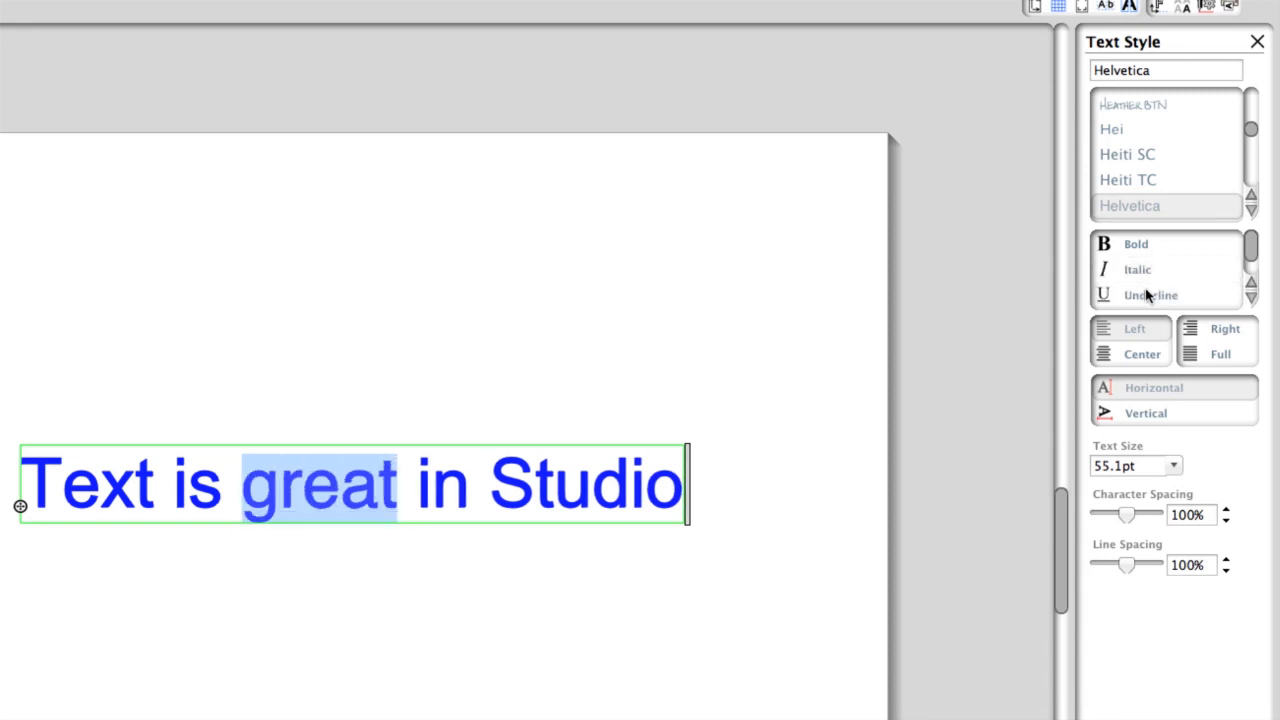
{"action": "left_click", "coordinate": [1145, 246]}
{"action": "left_click", "coordinate": [1145, 246]}
{"action": "left_click", "coordinate": [1144, 272]}
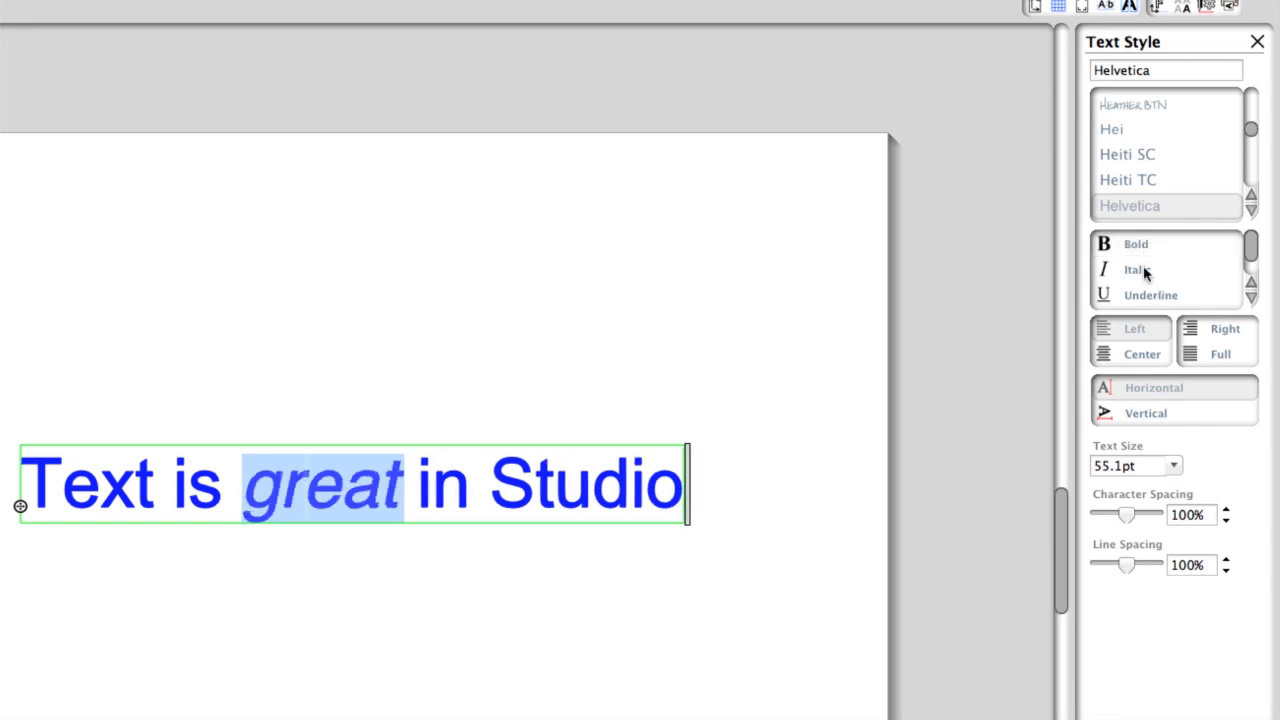
{"action": "left_click", "coordinate": [1145, 272]}
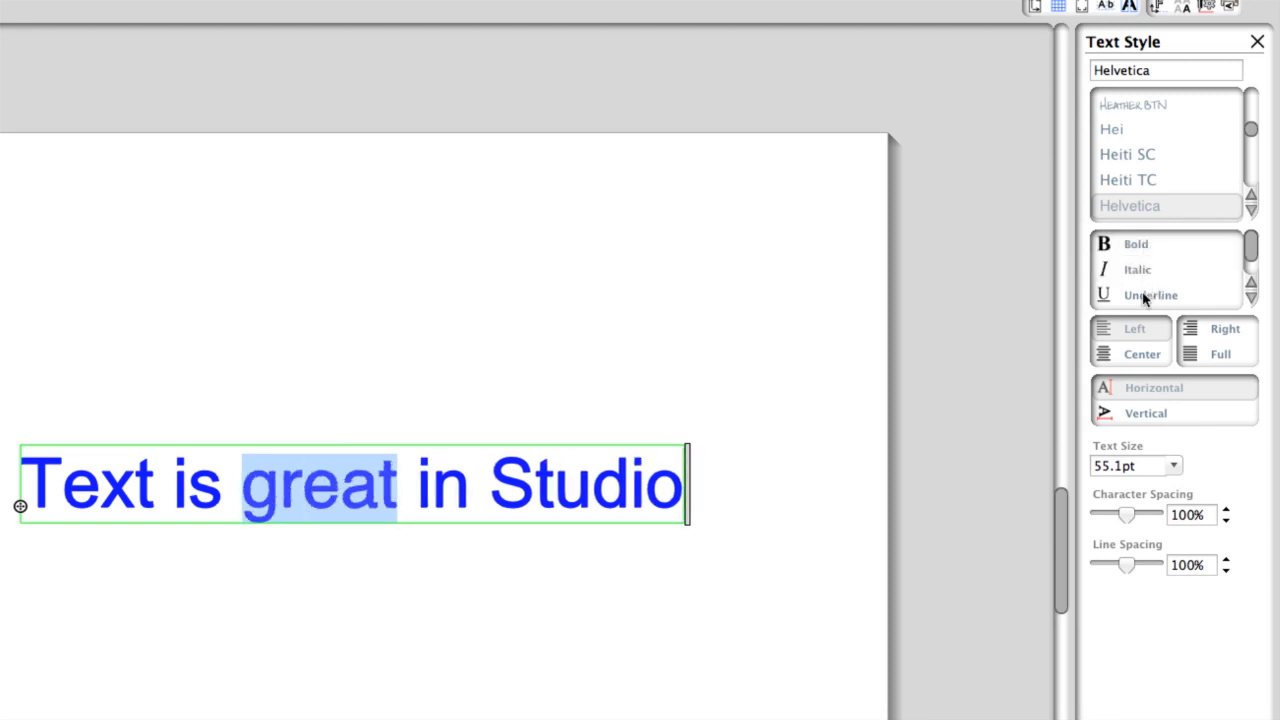
Try the underline style on the word "great" and browse the other styles available for Helvetica.
{"action": "left_click", "coordinate": [1146, 297]}
{"action": "left_click", "coordinate": [1144, 297]}
{"action": "scroll", "coordinate": [1247, 251], "scroll_direction": "down", "scroll_amount": 2}
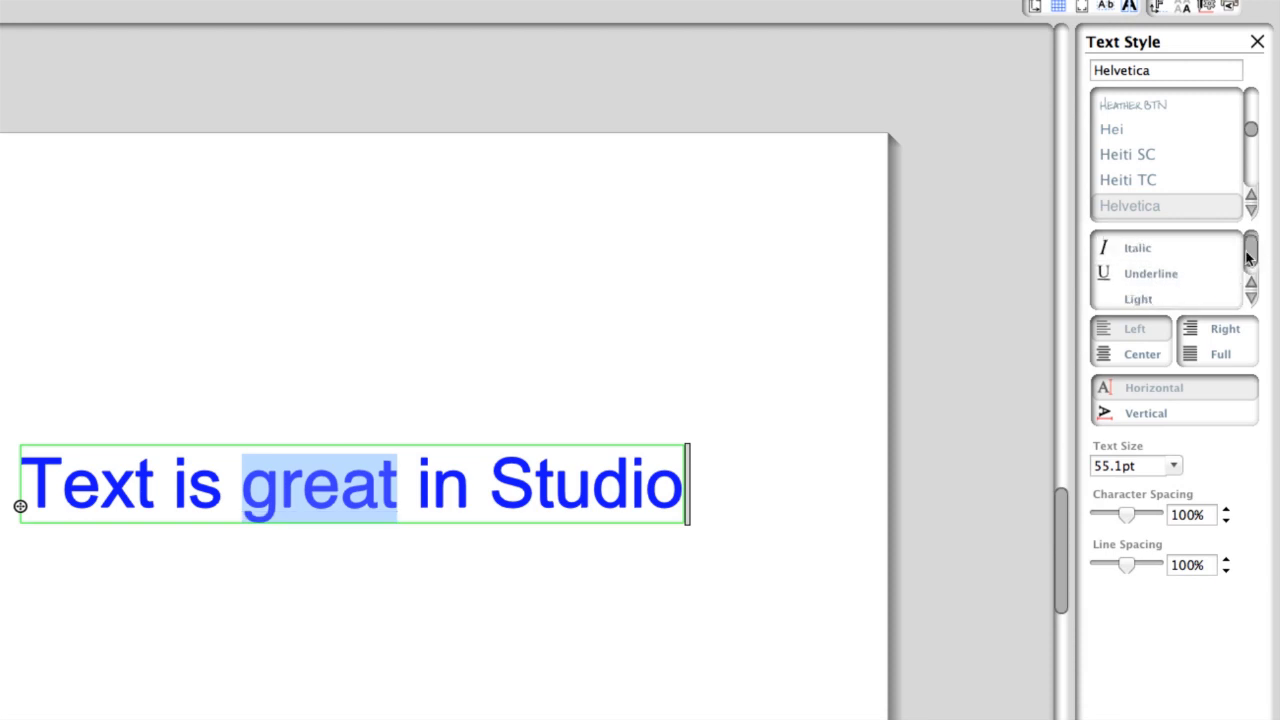
{"action": "scroll", "coordinate": [1248, 254], "scroll_direction": "up", "scroll_amount": 2}
{"action": "scroll", "coordinate": [1250, 255], "scroll_direction": "up", "scroll_amount": 1}
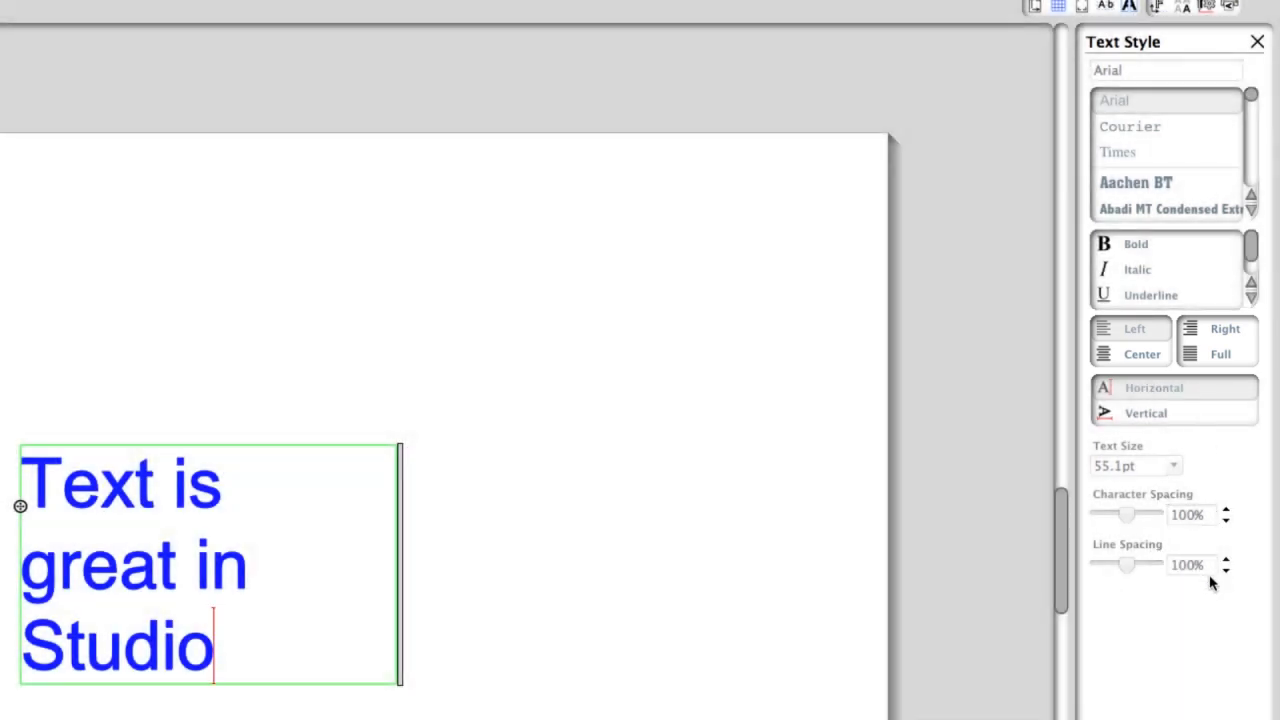
Try right, center and full justification on the three-line blue text and return it to left alignment.
{"action": "left_click", "coordinate": [1222, 334]}
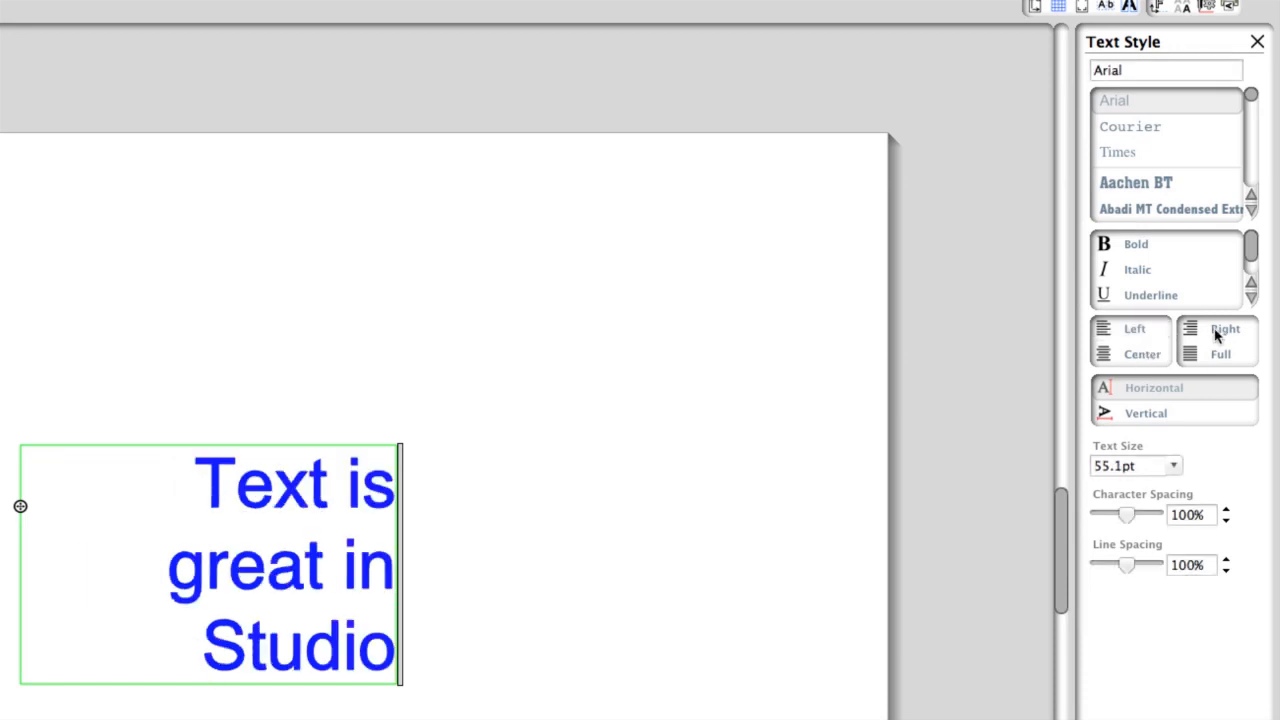
{"action": "left_click", "coordinate": [1120, 357]}
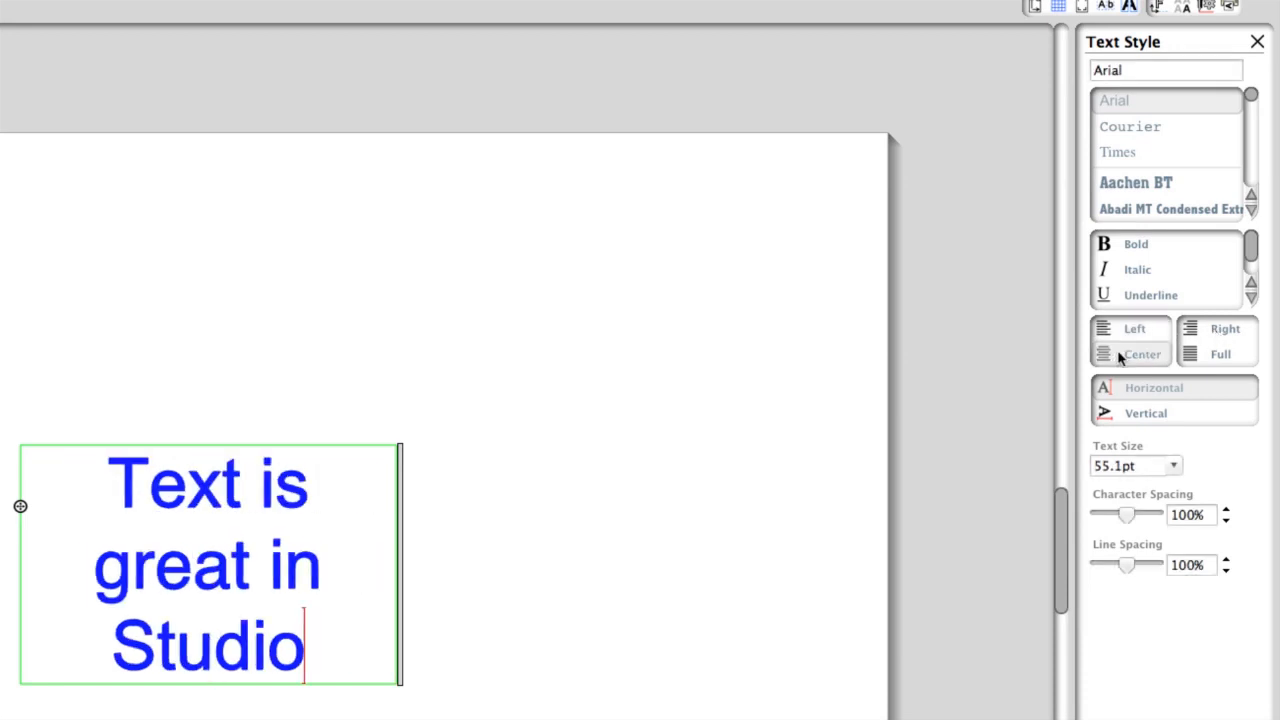
{"action": "left_click", "coordinate": [1222, 358]}
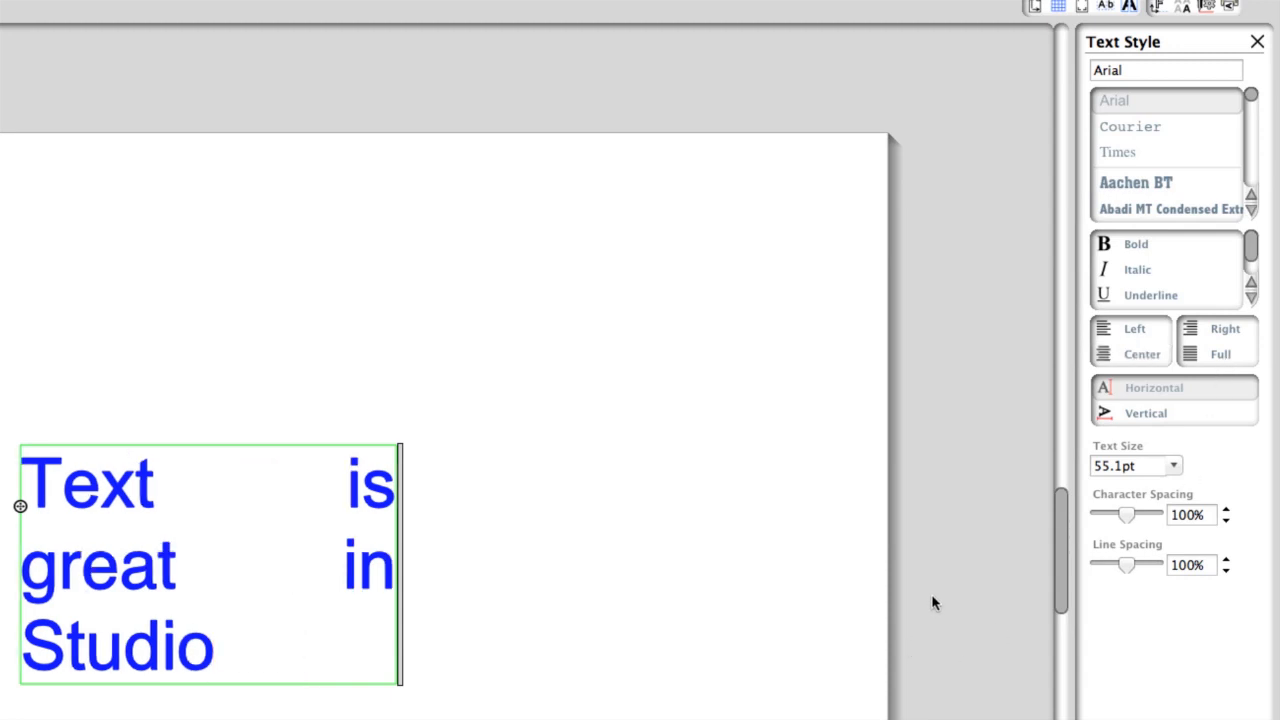
{"action": "left_click", "coordinate": [1134, 331]}
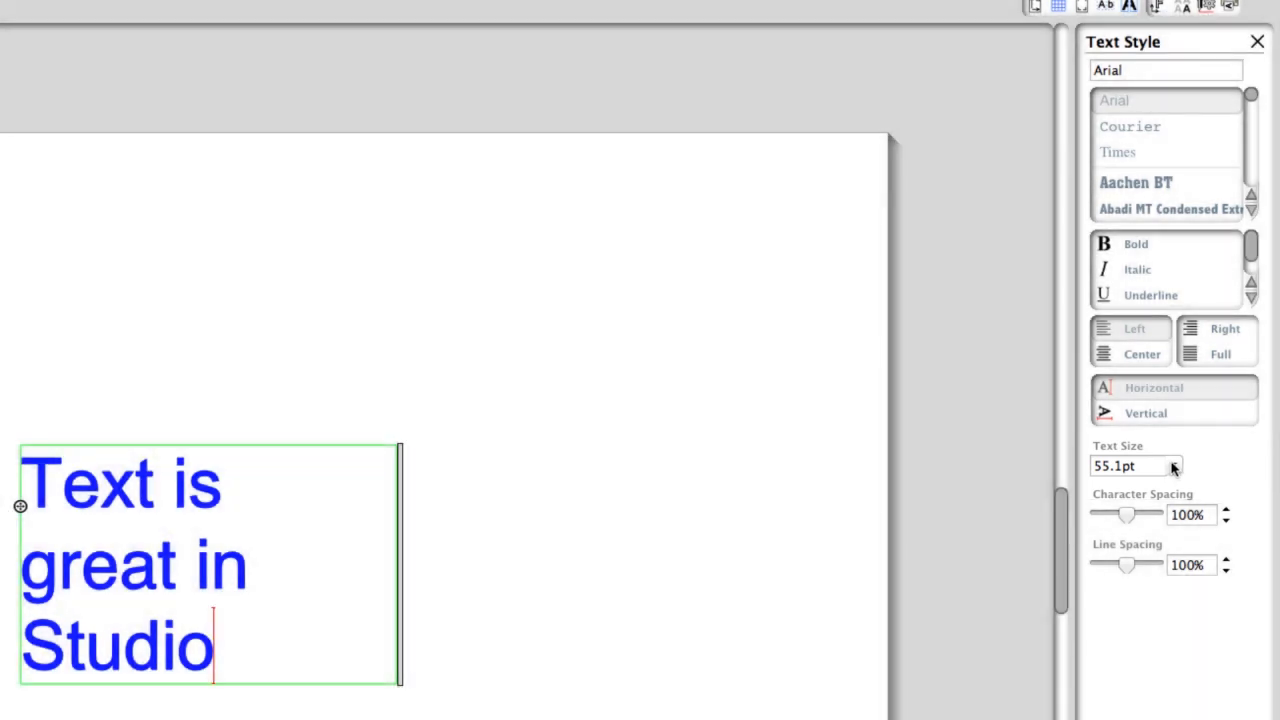
Try text sizes of 72 pt and 36 pt with the cursor at the end of the blue text.
{"action": "left_click", "coordinate": [1173, 467]}
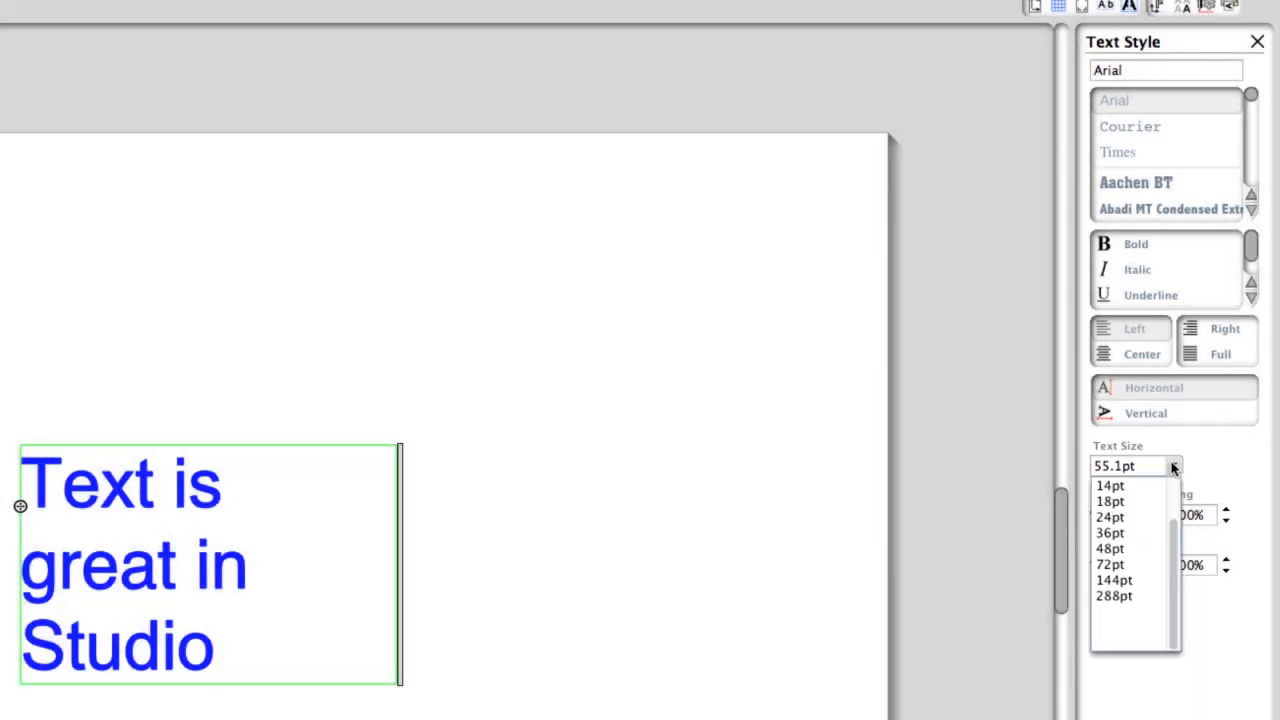
{"action": "left_click", "coordinate": [1108, 565]}
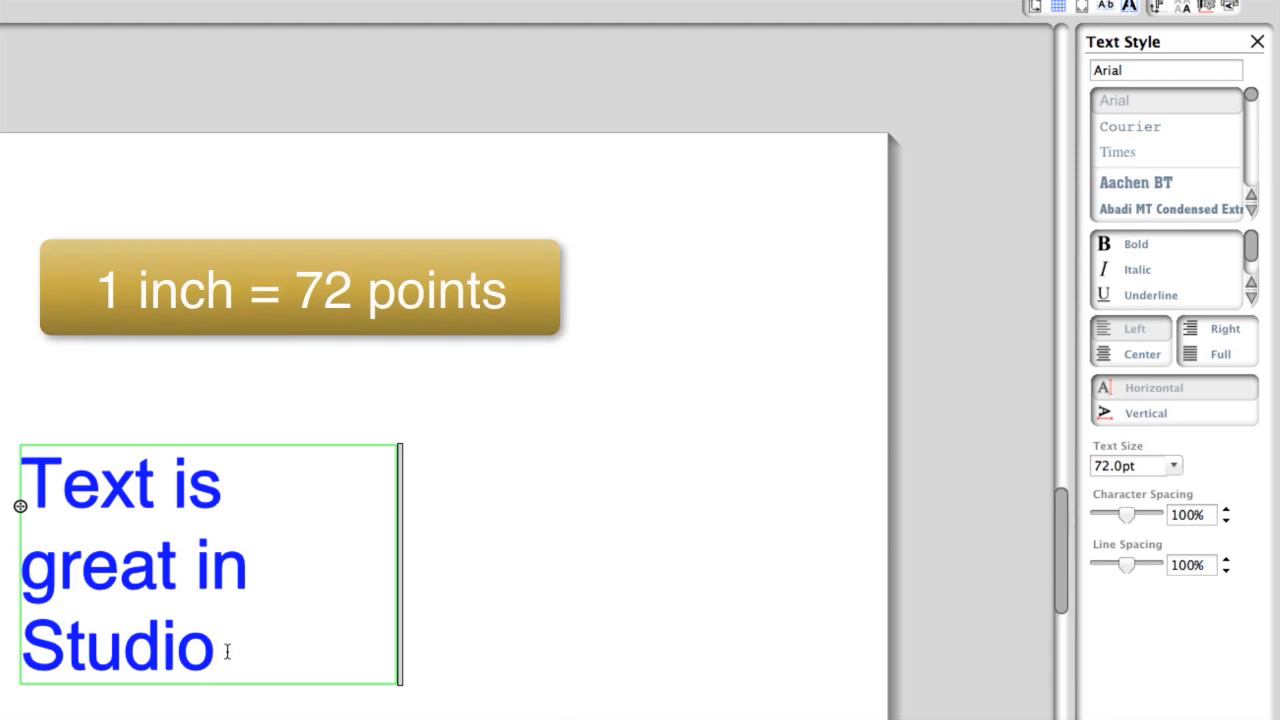
{"action": "left_click", "coordinate": [1173, 467]}
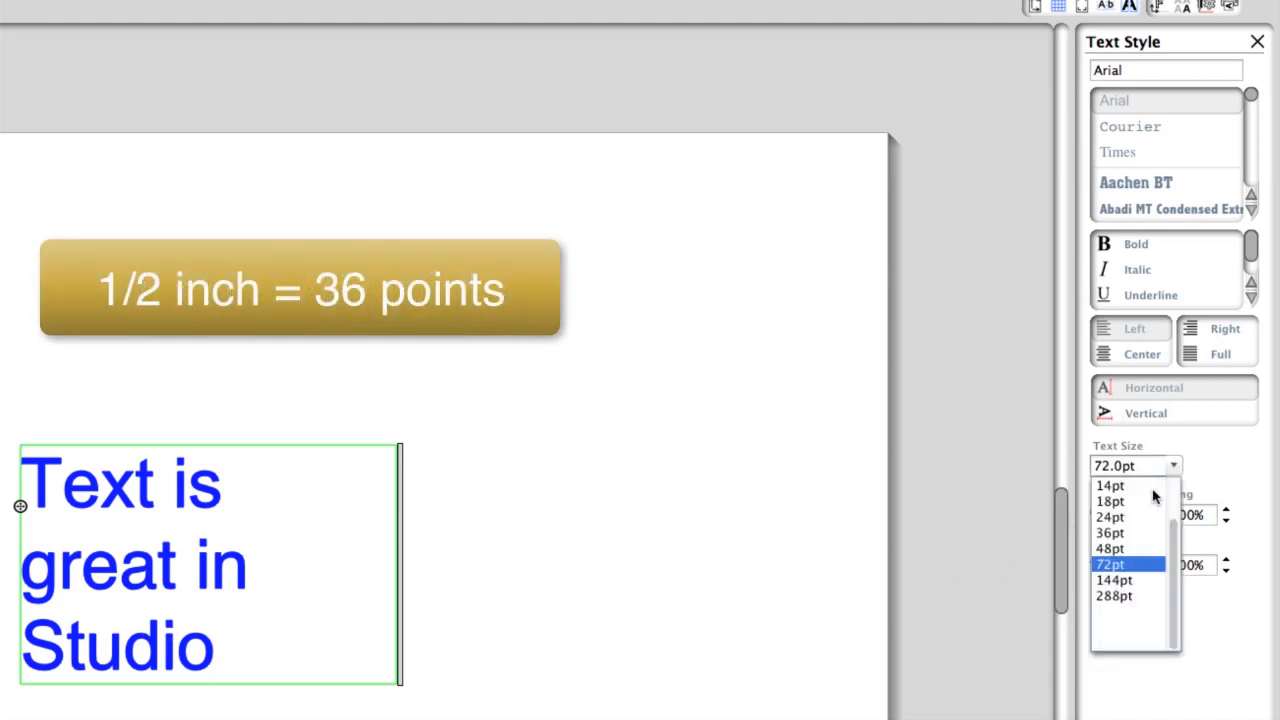
{"action": "left_click", "coordinate": [1122, 534]}
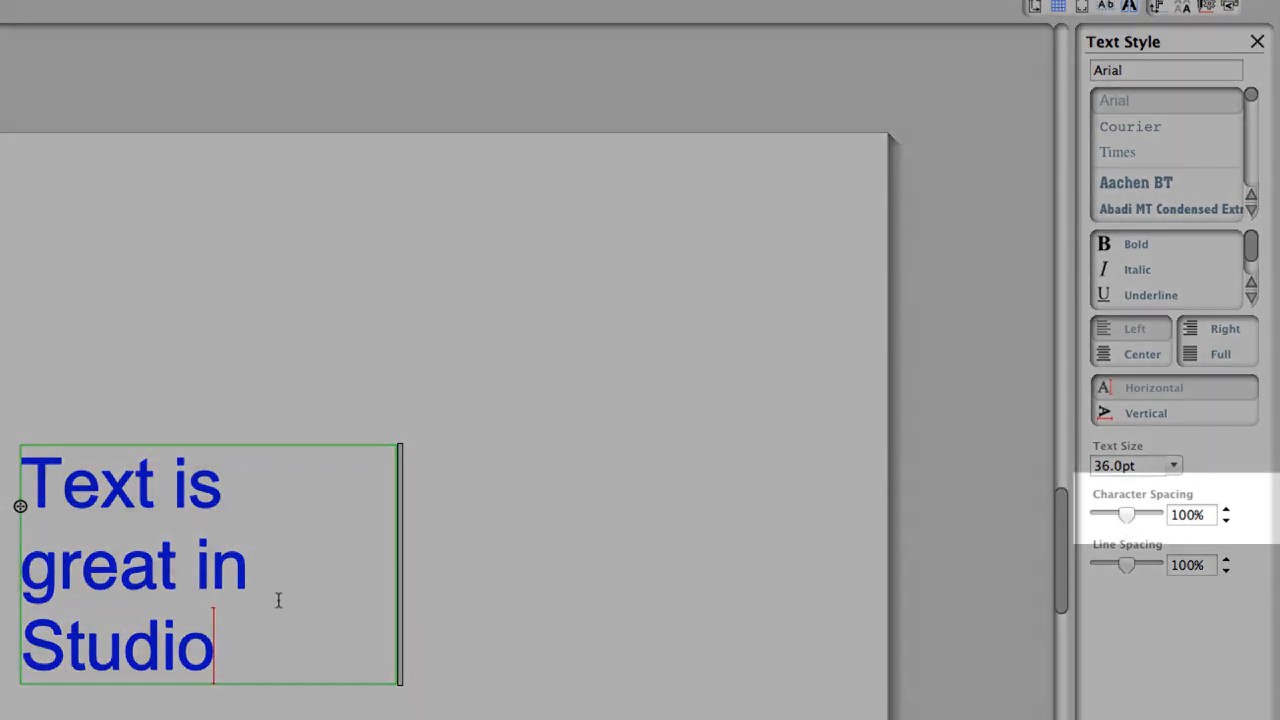
Reduce the character spacing of the whole blue text to 90% and slightly increase its line spacing.
{"action": "left_click_drag", "start_coordinate": [214, 642], "coordinate": [24, 484]}
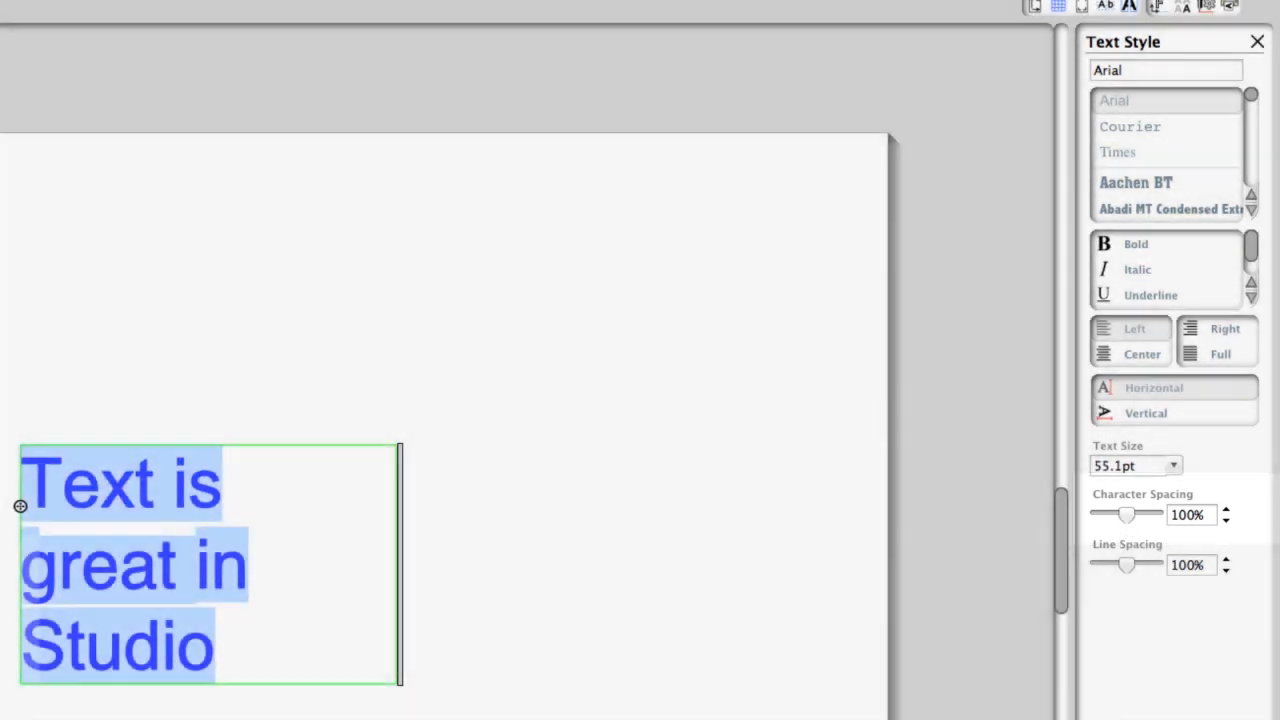
{"action": "mouse_move", "coordinate": [1128, 517]}
{"action": "left_mouse_down"}
{"action": "mouse_move", "coordinate": [1141, 516]}
{"action": "mouse_move", "coordinate": [1111, 517]}
{"action": "mouse_move", "coordinate": [1124, 515]}
{"action": "left_mouse_up"}
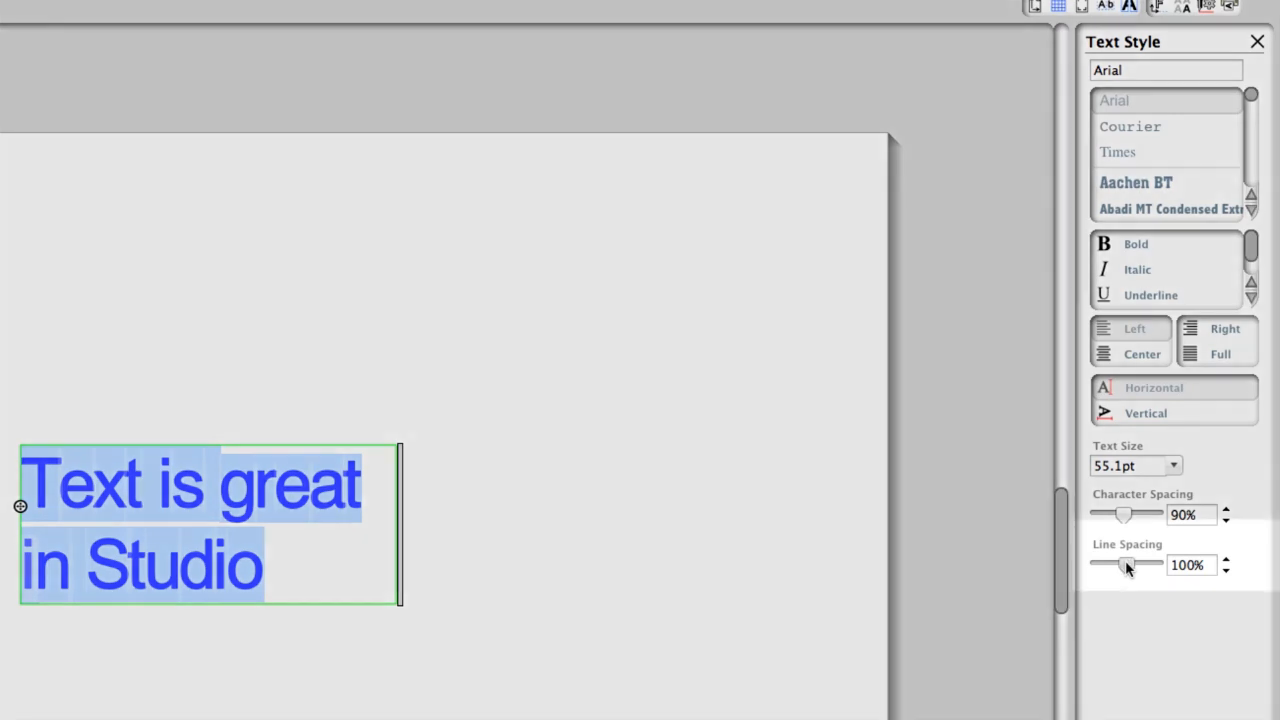
{"action": "mouse_move", "coordinate": [1127, 566]}
{"action": "left_mouse_down"}
{"action": "mouse_move", "coordinate": [1146, 566]}
{"action": "mouse_move", "coordinate": [1131, 566]}
{"action": "left_mouse_up"}
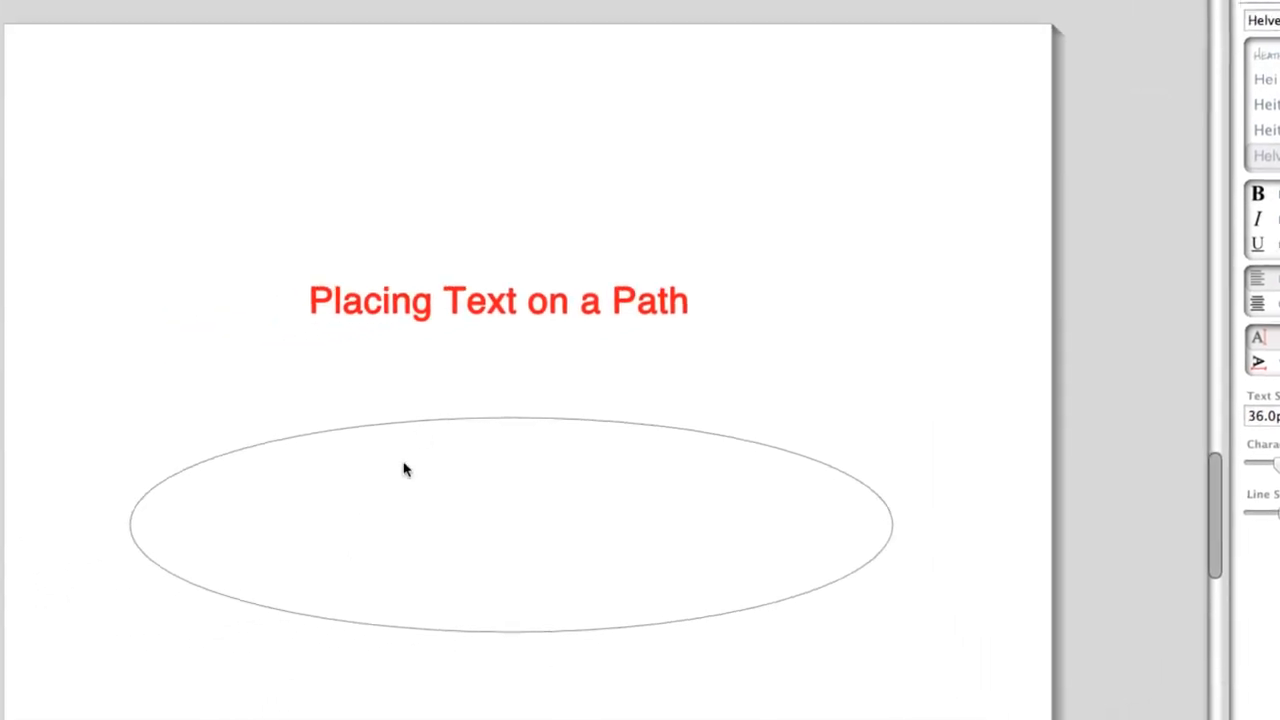
Attach the red text "Placing Text on a Path" to the ellipse's upper edge and adjust its starting position along the path.
{"action": "left_click", "coordinate": [366, 343]}
{"action": "key", "text": "Return"}
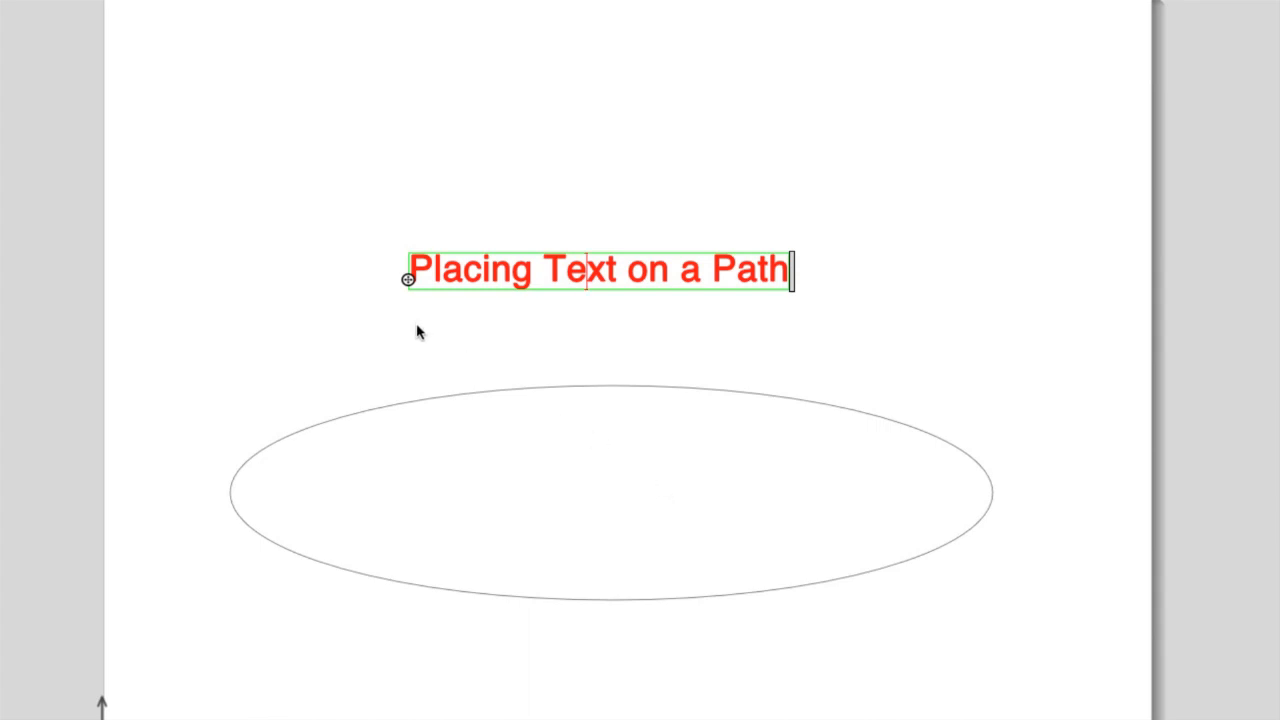
{"action": "left_click_drag", "start_coordinate": [417, 287], "coordinate": [443, 391]}
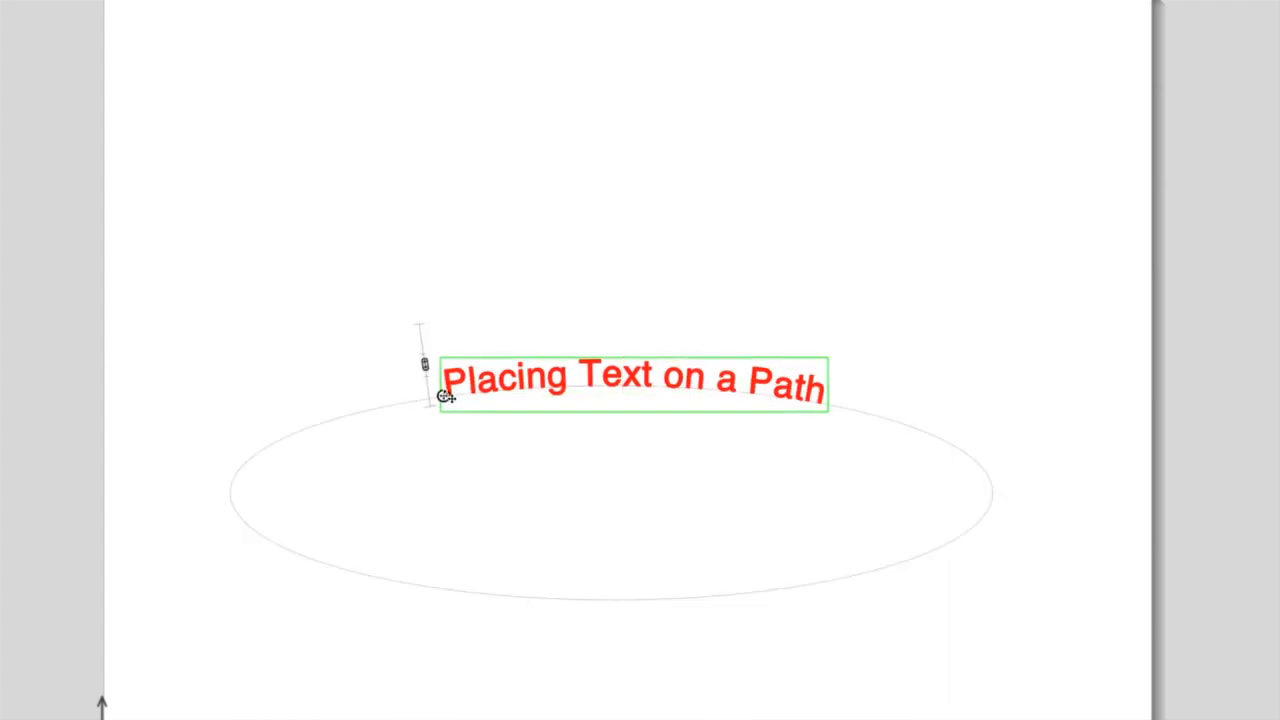
{"action": "mouse_move", "coordinate": [446, 396]}
{"action": "left_mouse_down"}
{"action": "mouse_move", "coordinate": [300, 429]}
{"action": "mouse_move", "coordinate": [171, 514]}
{"action": "mouse_move", "coordinate": [223, 466]}
{"action": "mouse_move", "coordinate": [234, 511]}
{"action": "mouse_move", "coordinate": [257, 531]}
{"action": "mouse_move", "coordinate": [256, 493]}
{"action": "mouse_move", "coordinate": [446, 429]}
{"action": "mouse_move", "coordinate": [593, 246]}
{"action": "mouse_move", "coordinate": [588, 177]}
{"action": "mouse_move", "coordinate": [446, 263]}
{"action": "mouse_move", "coordinate": [418, 583]}
{"action": "mouse_move", "coordinate": [511, 594]}
{"action": "mouse_move", "coordinate": [629, 583]}
{"action": "mouse_move", "coordinate": [786, 517]}
{"action": "mouse_move", "coordinate": [666, 580]}
{"action": "mouse_move", "coordinate": [711, 597]}
{"action": "mouse_move", "coordinate": [560, 596]}
{"action": "mouse_move", "coordinate": [451, 186]}
{"action": "mouse_move", "coordinate": [466, 323]}
{"action": "mouse_move", "coordinate": [451, 369]}
{"action": "mouse_move", "coordinate": [420, 389]}
{"action": "mouse_move", "coordinate": [471, 372]}
{"action": "left_mouse_up"}
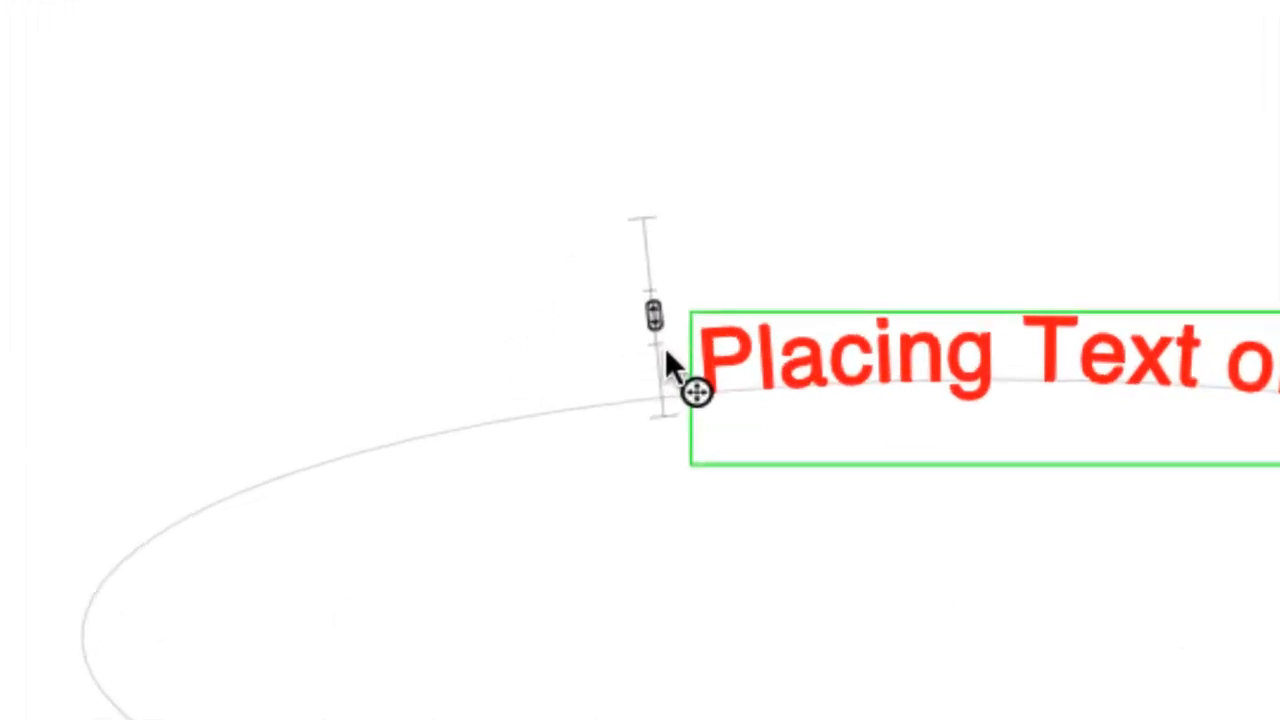
{"action": "left_click_drag", "start_coordinate": [692, 394], "coordinate": [654, 403]}
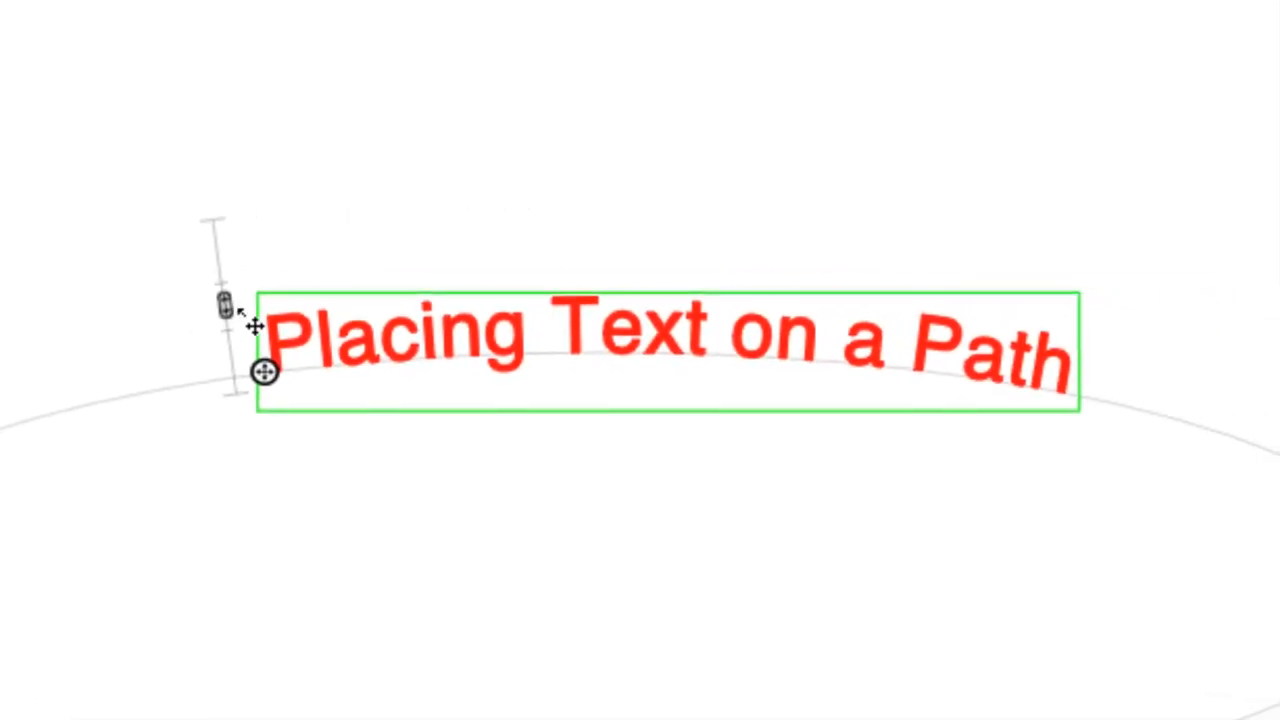
Offset the red path text well above the ellipse line, and bring it down to sit just inside the ellipse.
{"action": "left_click_drag", "start_coordinate": [226, 302], "coordinate": [220, 230]}
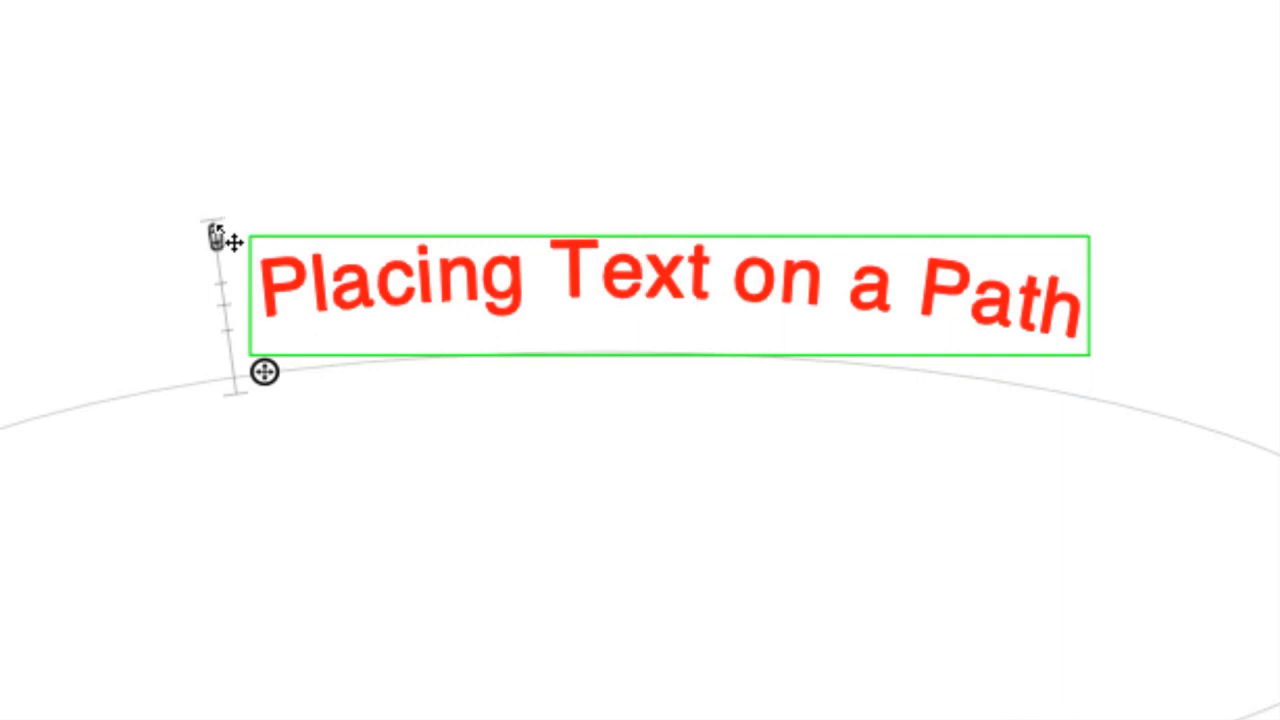
{"action": "left_click_drag", "start_coordinate": [220, 233], "coordinate": [208, 395]}
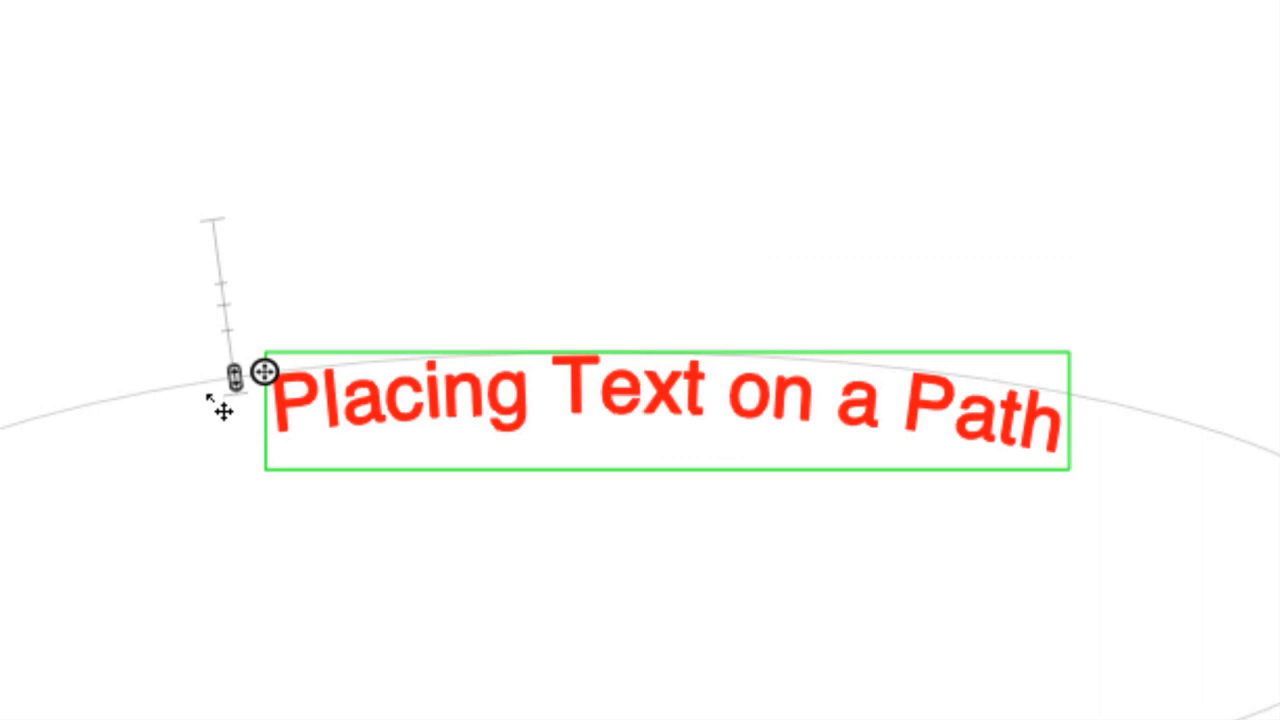